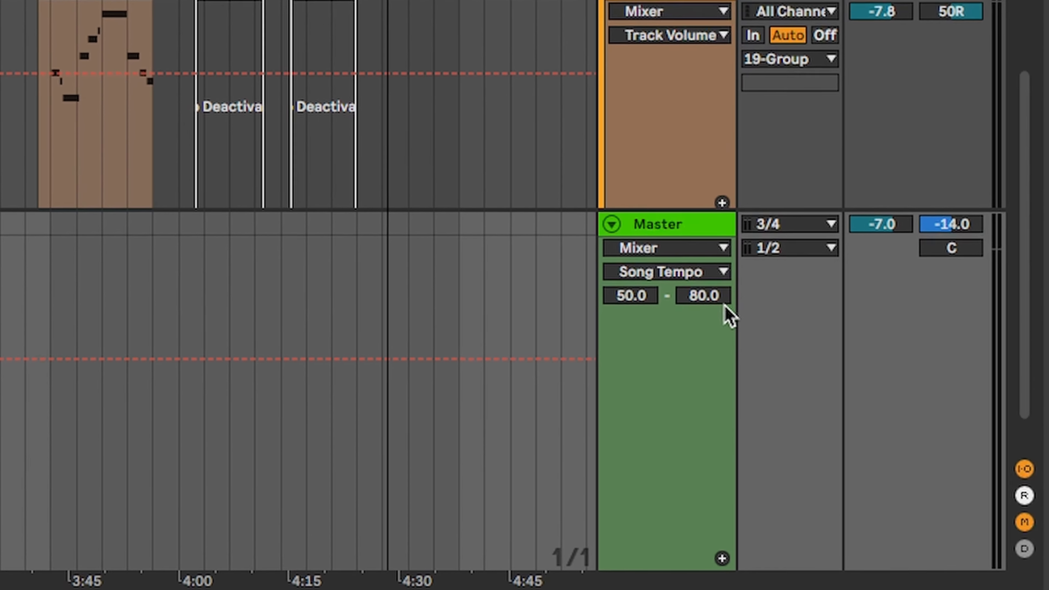
# Step: Lower the Master track's Song Tempo envelope to 66.90 and add a short dip between about 0:25 and 0:28
pyautogui.click(825, 456)
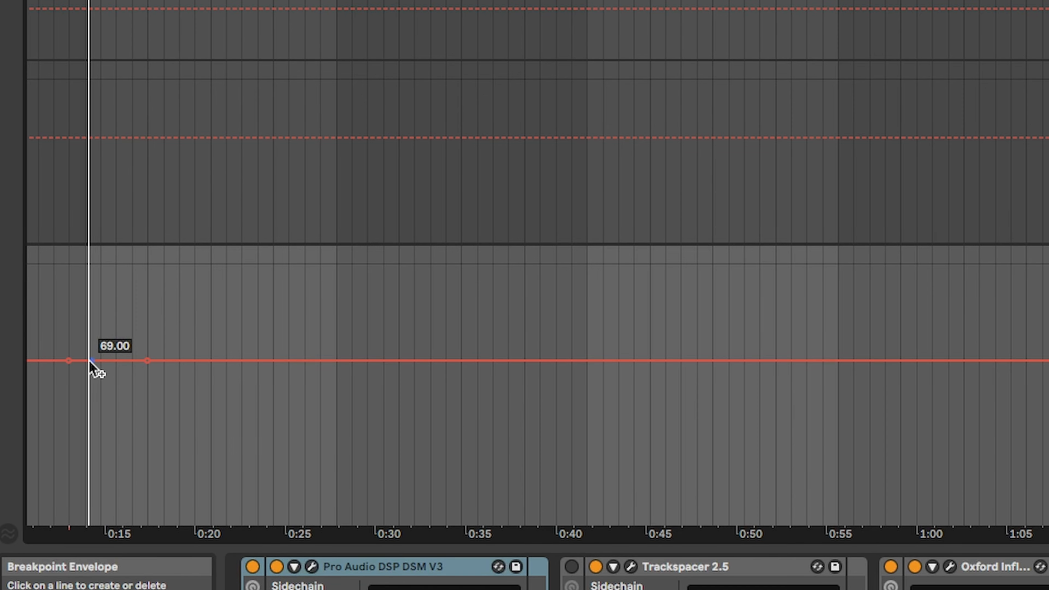
pyautogui.moveTo(92, 373); pyautogui.dragTo(92, 379)
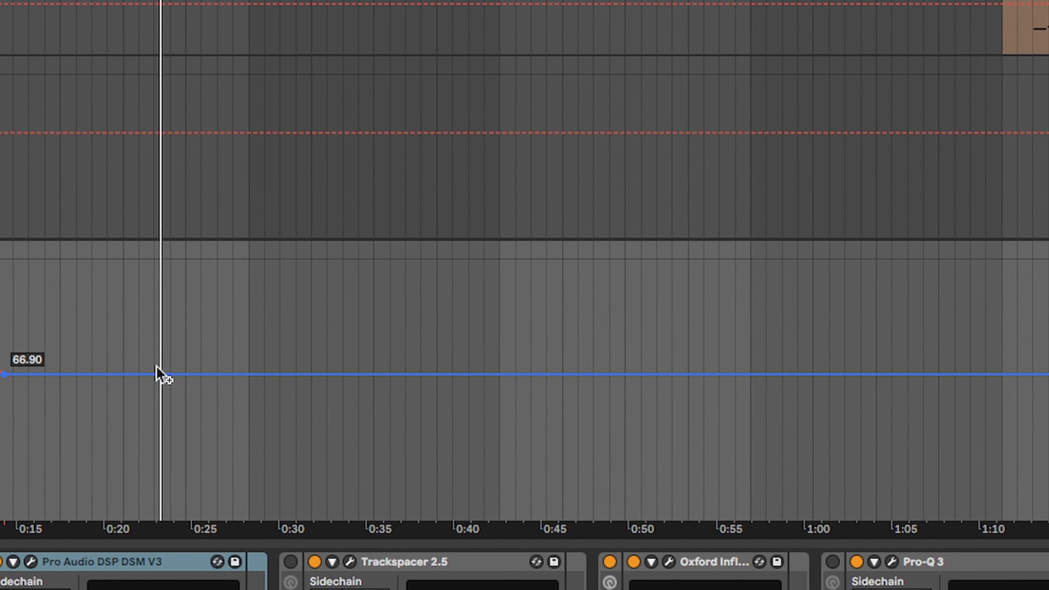
pyautogui.click(253, 374)
pyautogui.click(191, 374)
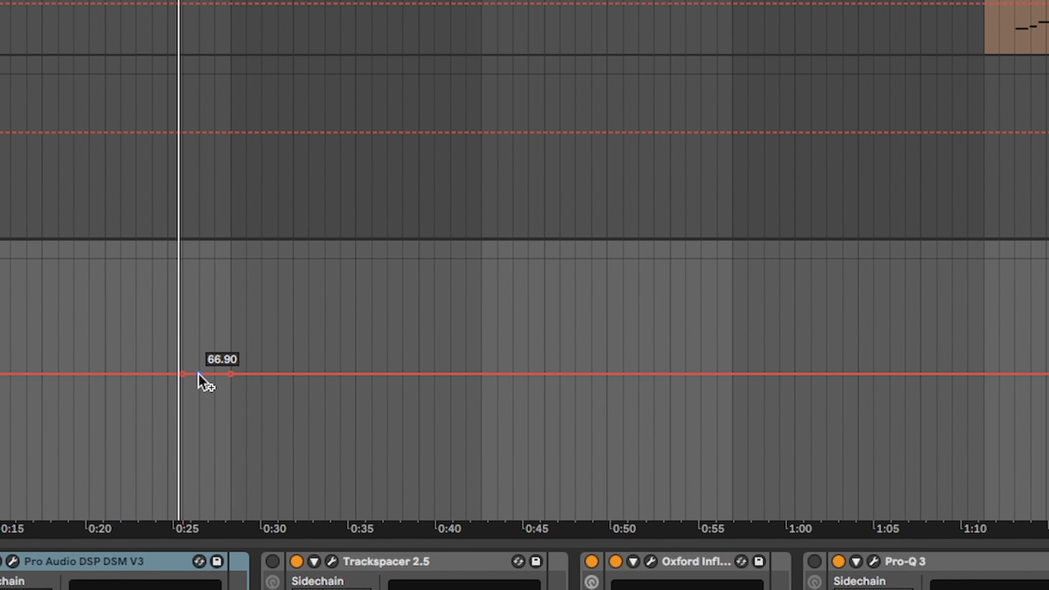
pyautogui.moveTo(209, 374); pyautogui.dragTo(210, 381)
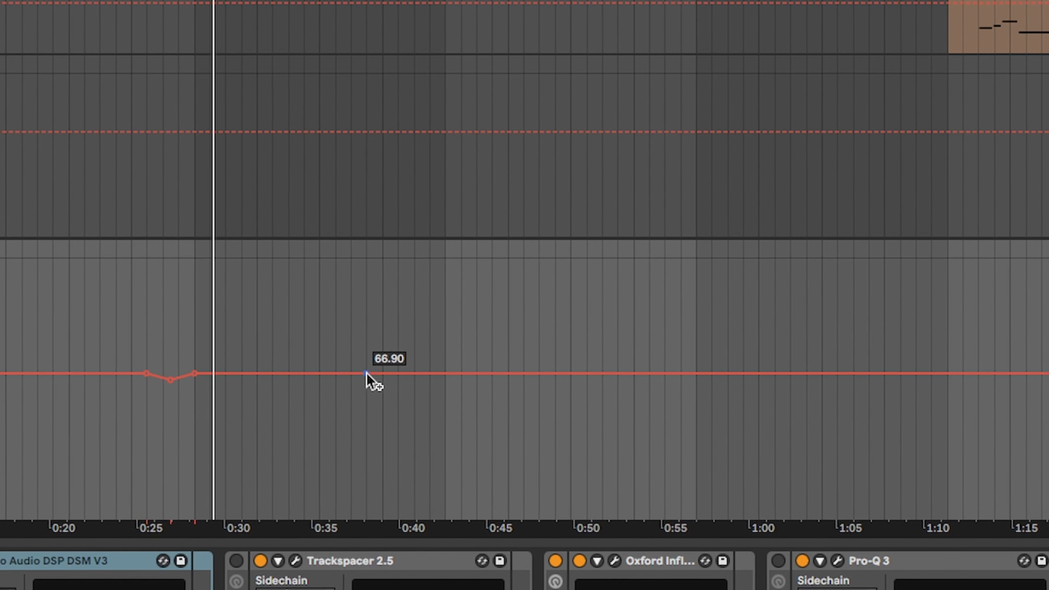
# Step: Add a slight tempo rise peaking at about 0:35, between 66.90 breakpoints at about 0:33 and 0:39
pyautogui.click(384, 374)
pyautogui.click(274, 373)
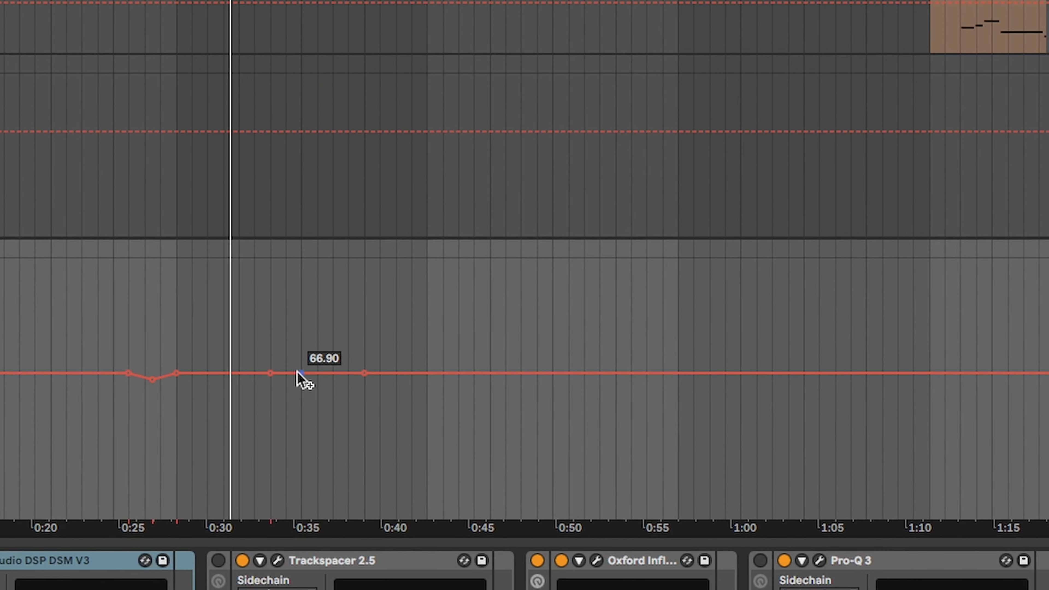
pyautogui.moveTo(305, 373); pyautogui.dragTo(305, 369)
pyautogui.click(335, 372)
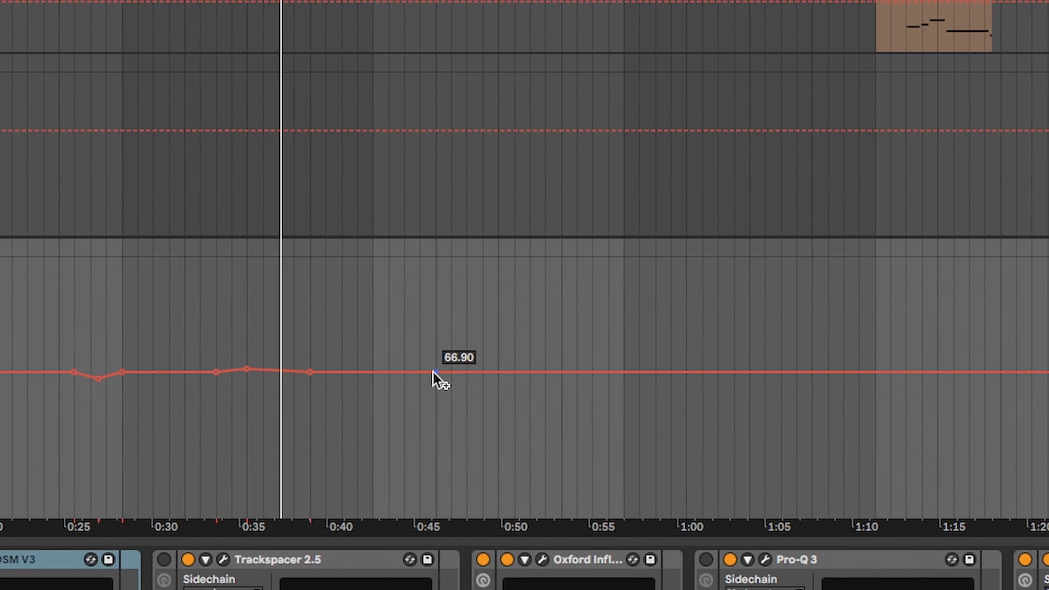
# Step: Shape a tempo dip at about 0:42 that recovers gradually through about 0:49 to 66.90 near 0:57
pyautogui.click(440, 372)
pyautogui.moveTo(377, 373); pyautogui.dragTo(345, 375)
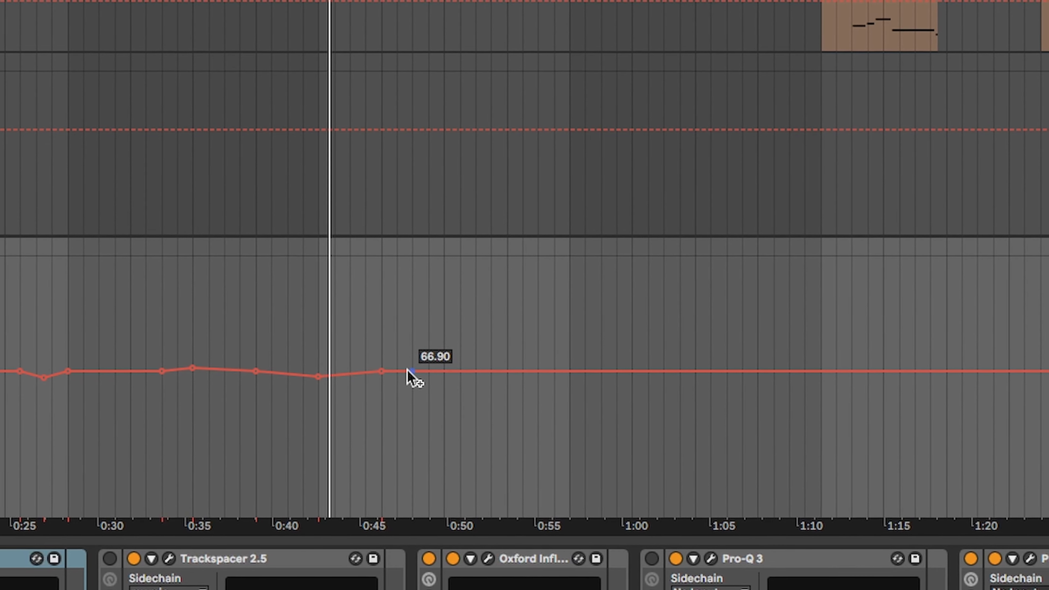
pyautogui.click(461, 371)
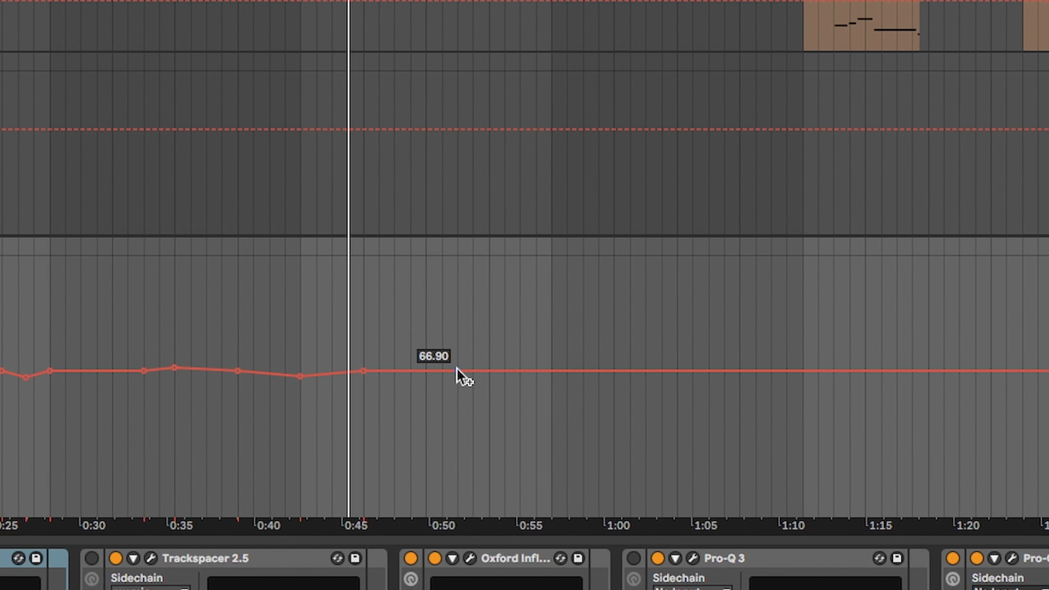
pyautogui.moveTo(415, 371); pyautogui.dragTo(415, 373)
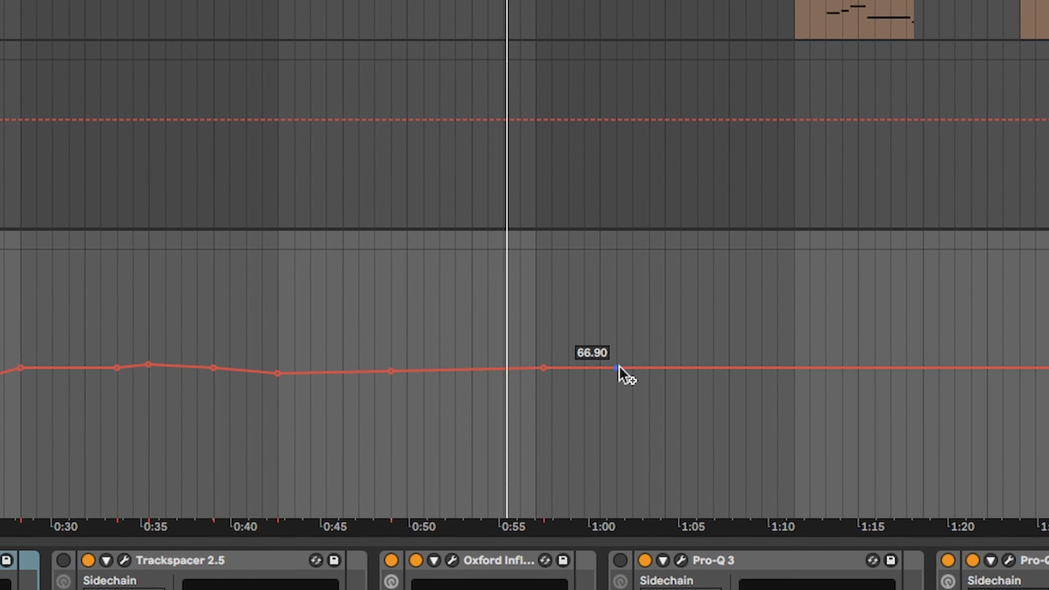
# Step: Raise the tempo to 67.60 at about 1:09 after a low stretch from 1:01 to 1:06, and drop it to 67.00 at about 1:12
pyautogui.moveTo(726, 367); pyautogui.dragTo(759, 360)
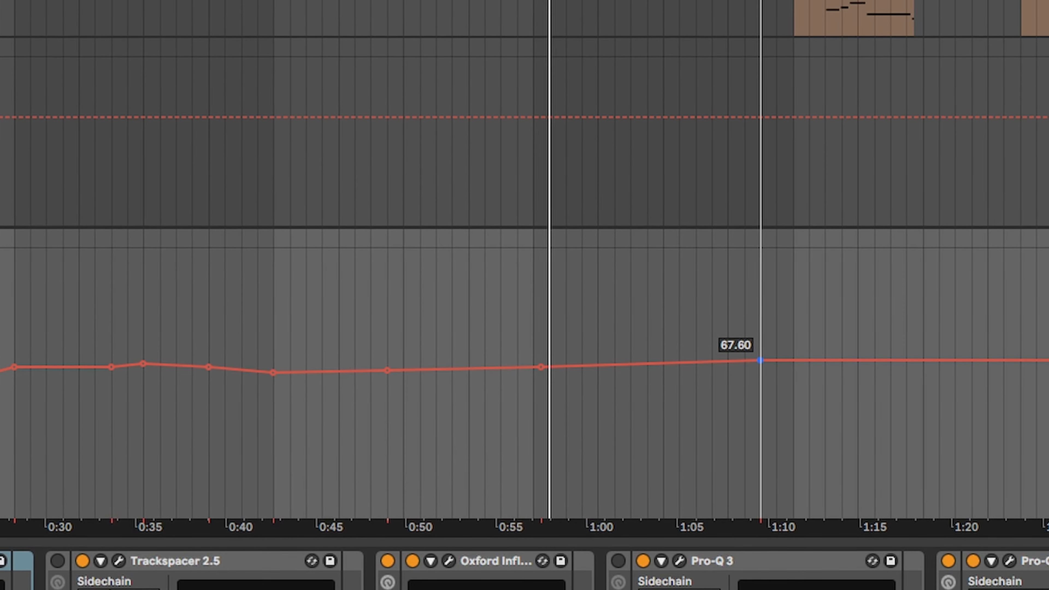
pyautogui.click(610, 367)
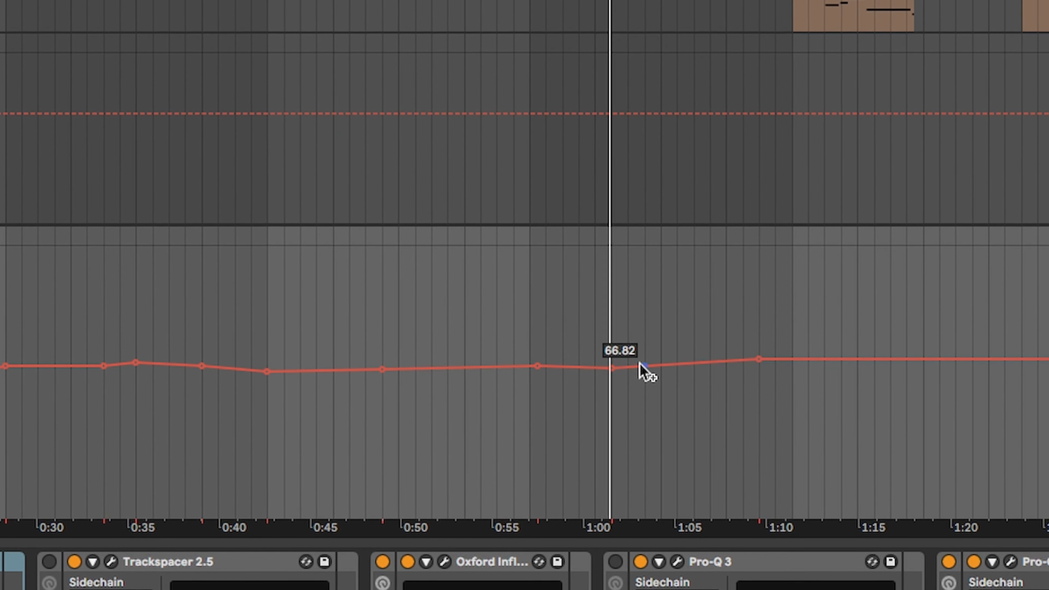
pyautogui.moveTo(682, 363); pyautogui.dragTo(684, 368)
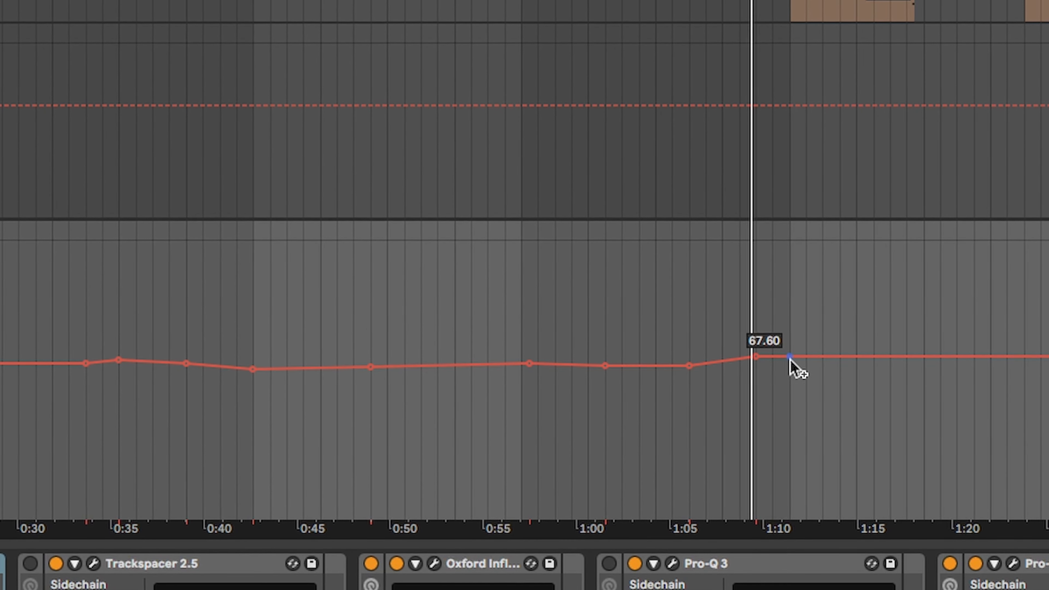
pyautogui.moveTo(798, 354); pyautogui.dragTo(800, 359)
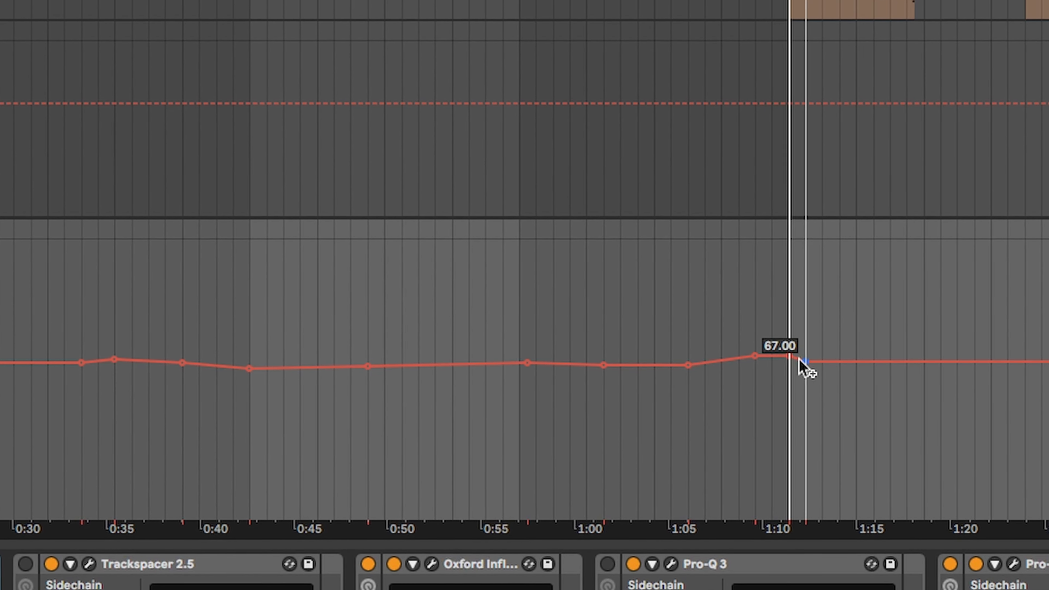
# Step: Ease the tempo down slightly to 66.80 between about 1:20 and 1:22
pyautogui.hscroll(8, 887, 375)
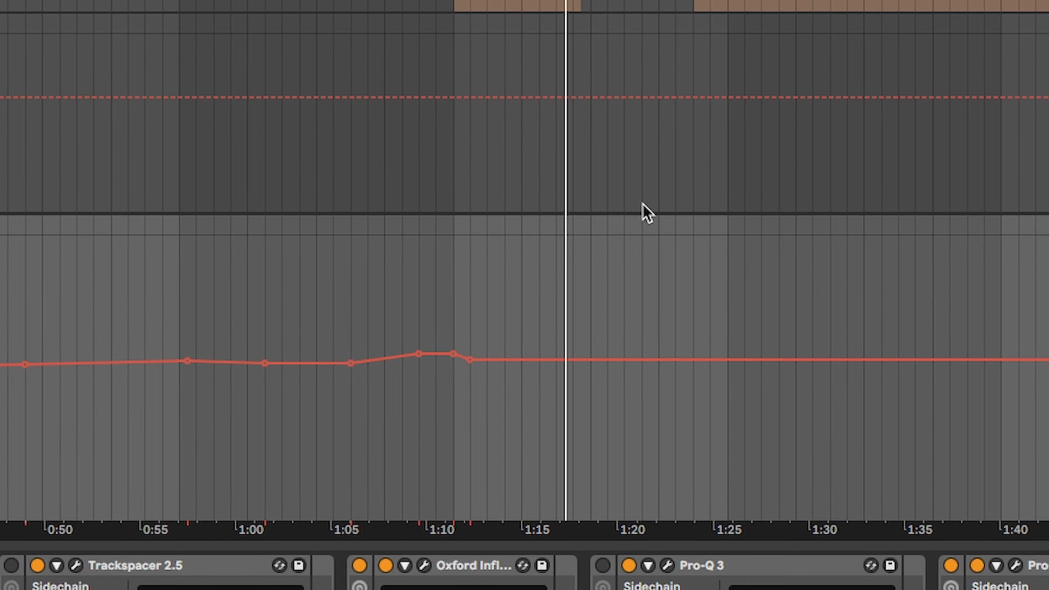
pyautogui.hscroll(2, 634, 311)
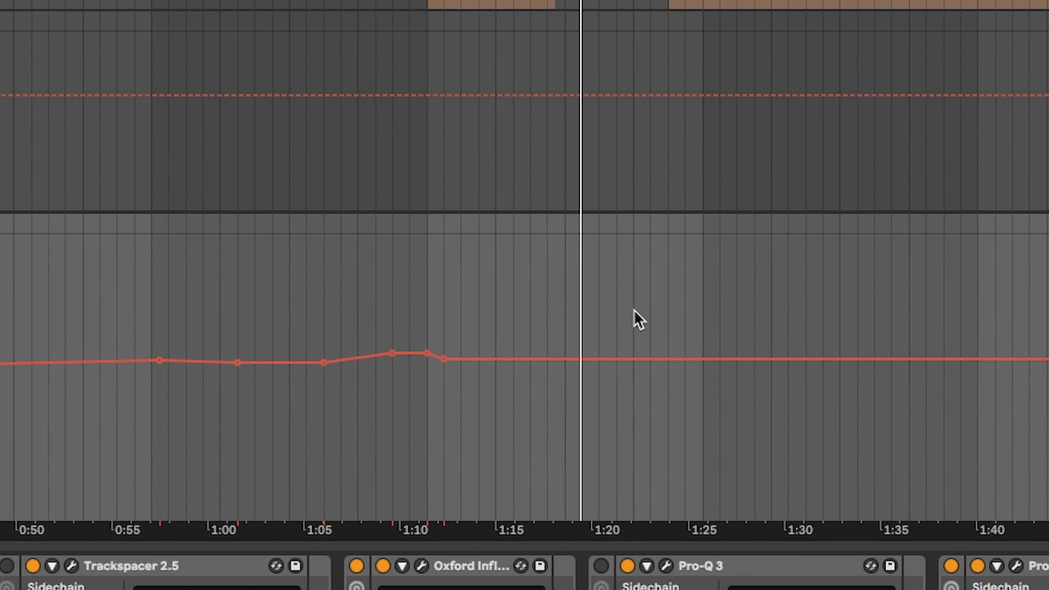
pyautogui.click(562, 357)
pyautogui.moveTo(596, 355); pyautogui.dragTo(596, 357)
# Step: Hold the tempo at 66.80 until about 1:25 and raise it to 67.50 from about 1:26 onward
pyautogui.click(657, 358)
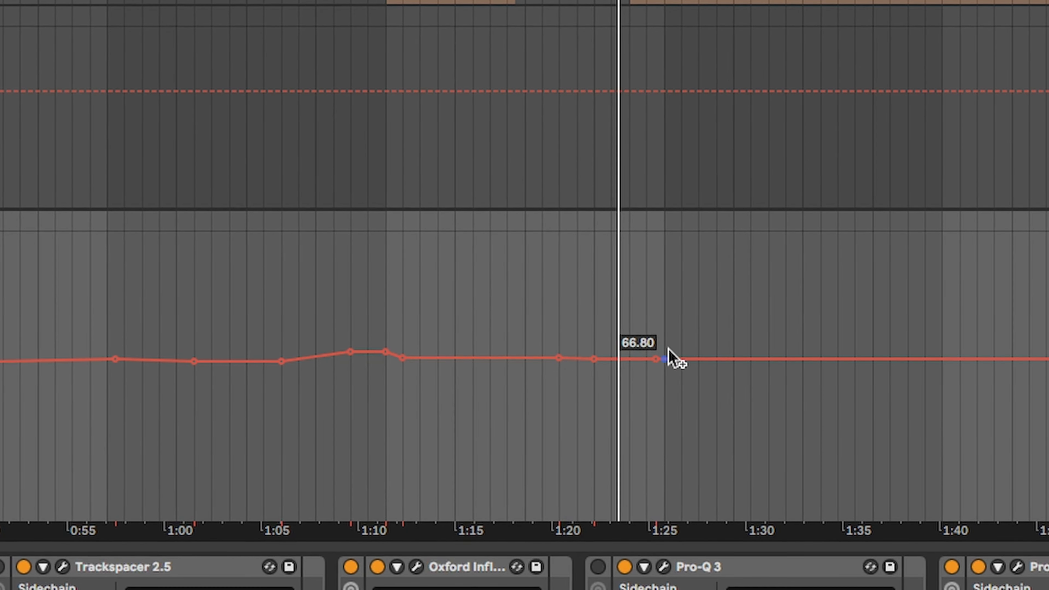
pyautogui.click(697, 359)
pyautogui.moveTo(679, 358); pyautogui.dragTo(680, 353)
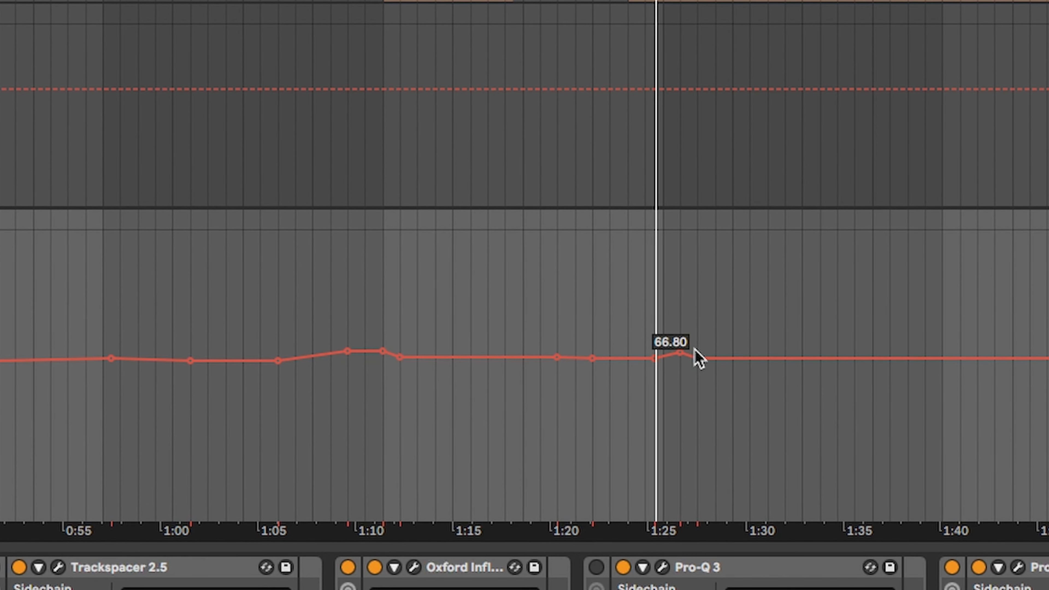
pyautogui.click(696, 355)
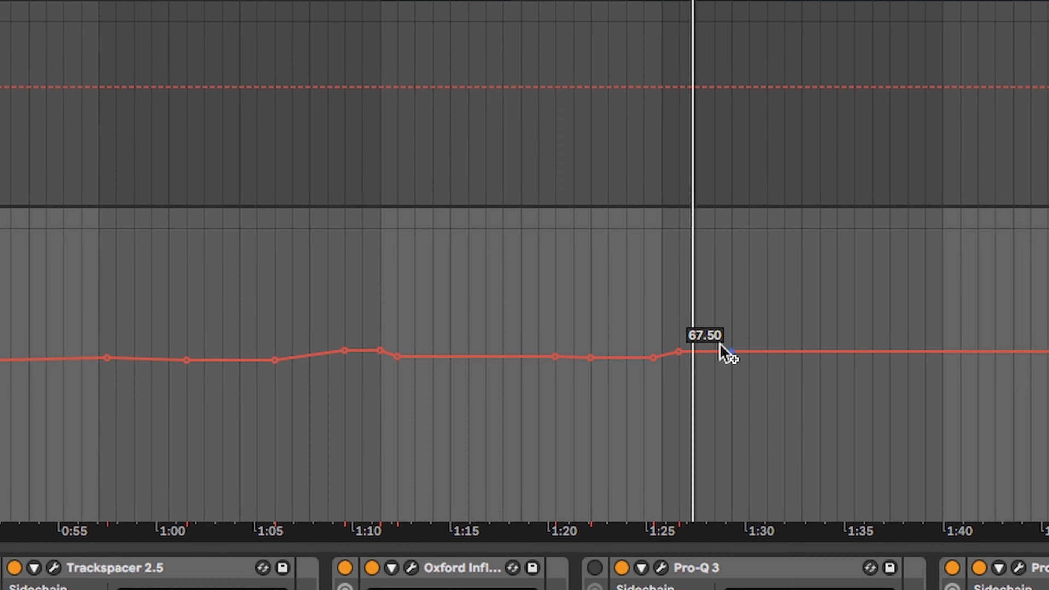
# Step: Raise the tempo to 67.80 between about 1:33 and 1:36 and lower it to 67.20 at about 1:39
pyautogui.hscroll(5, 741, 343)
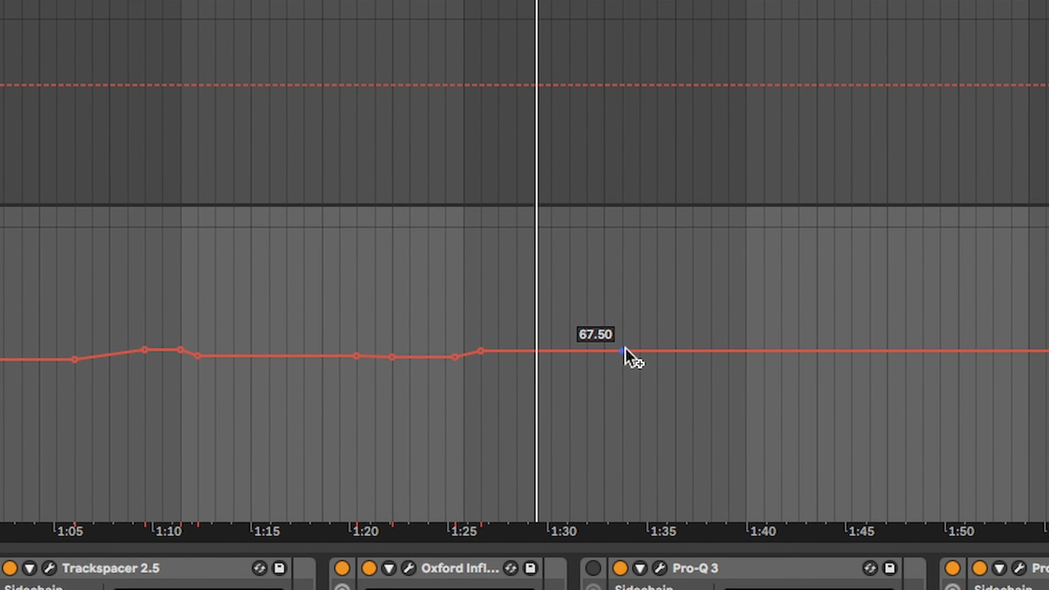
pyautogui.click(663, 346)
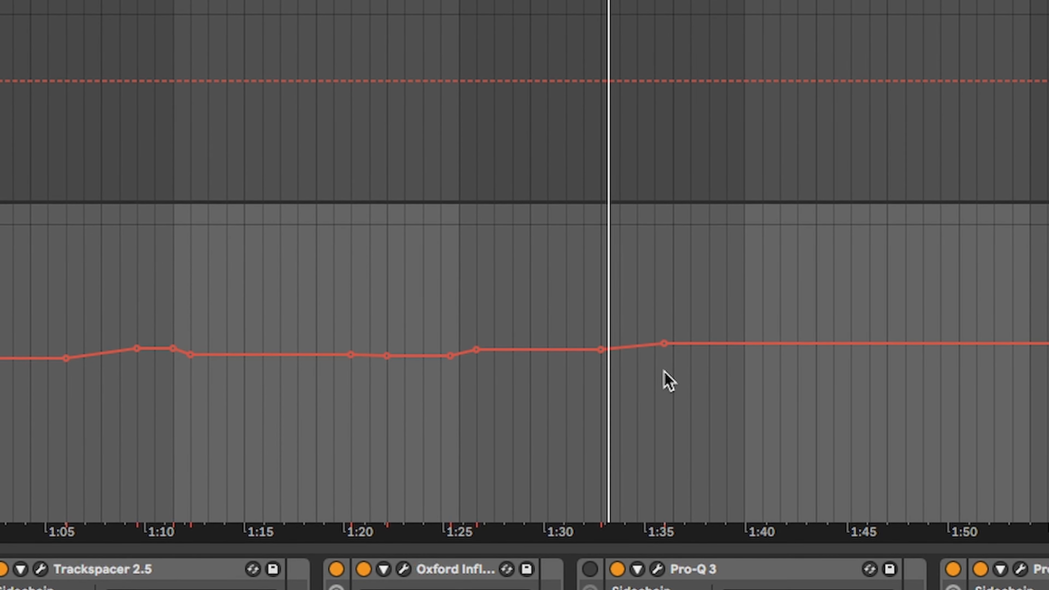
pyautogui.moveTo(668, 345); pyautogui.dragTo(661, 346)
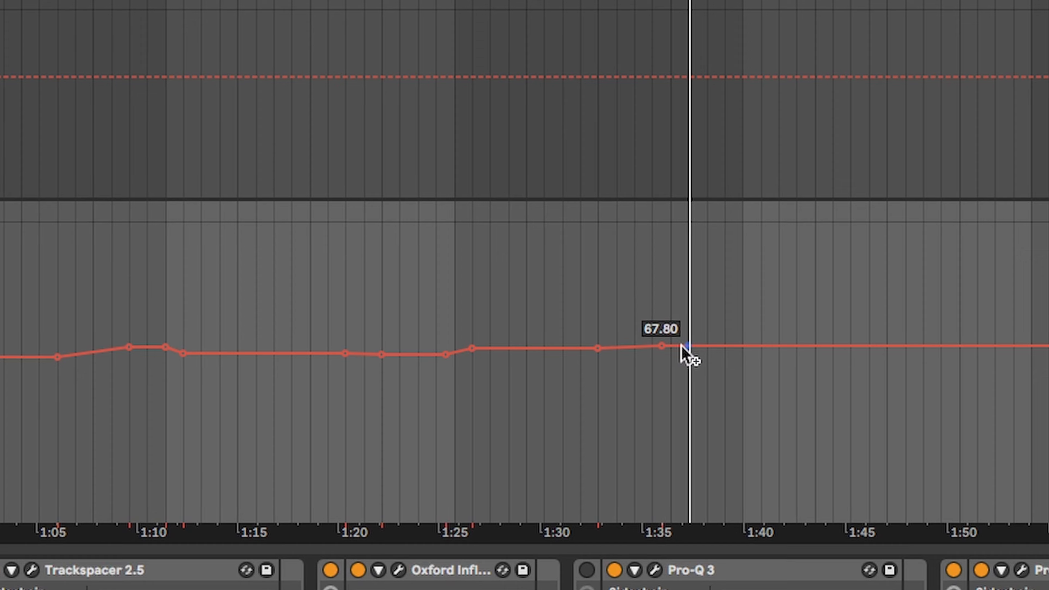
pyautogui.moveTo(719, 346); pyautogui.dragTo(721, 350)
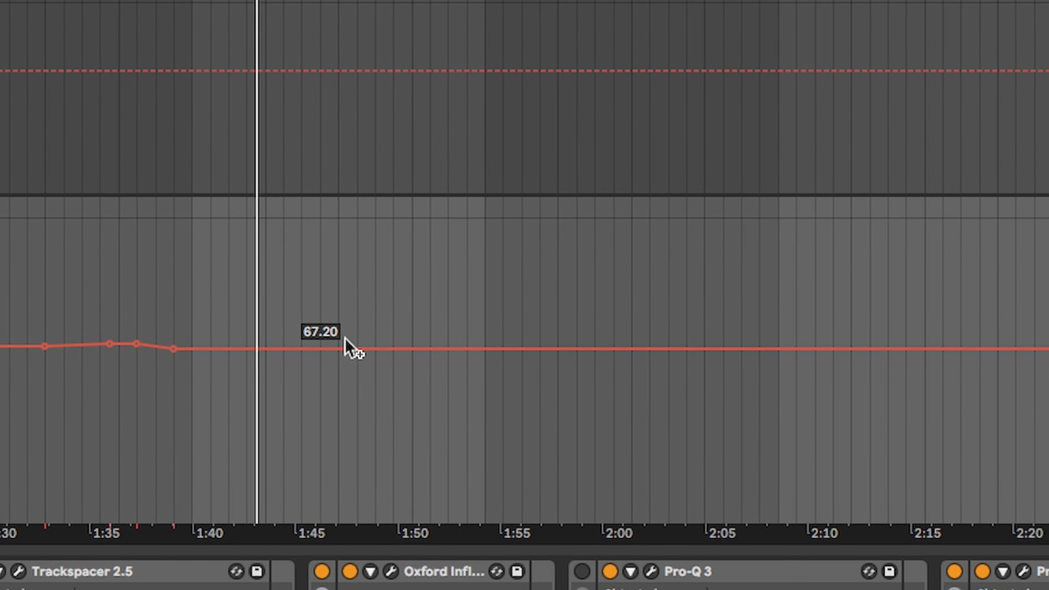
# Step: Lower the tempo to 66.80 from about 1:47 and add a brief rise peaking at about 2:00 that ends near 2:02
pyautogui.moveTo(396, 345); pyautogui.dragTo(397, 352)
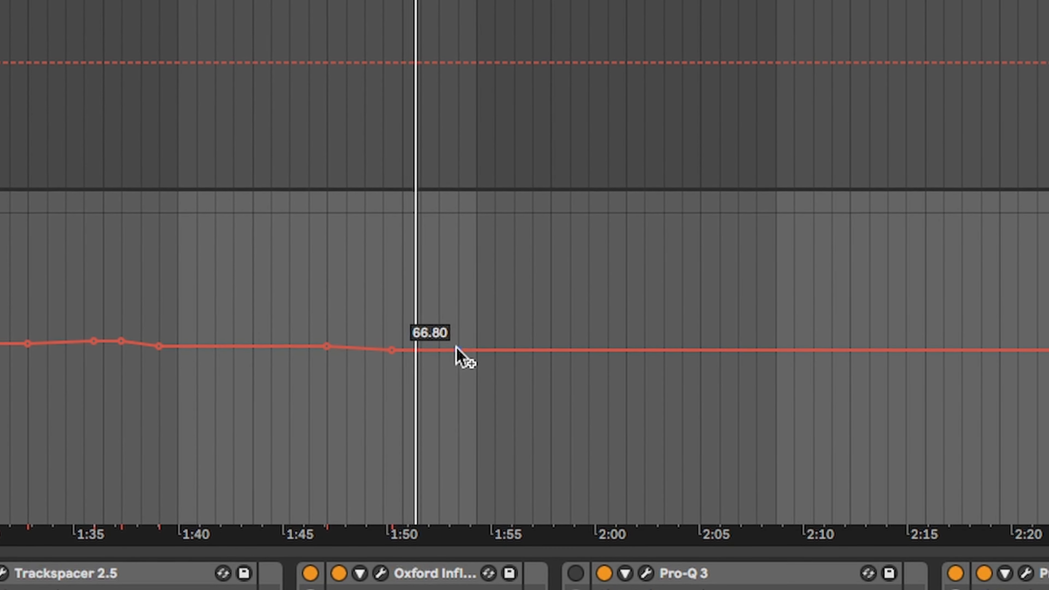
pyautogui.moveTo(327, 346); pyautogui.dragTo(322, 349)
pyautogui.click(546, 348)
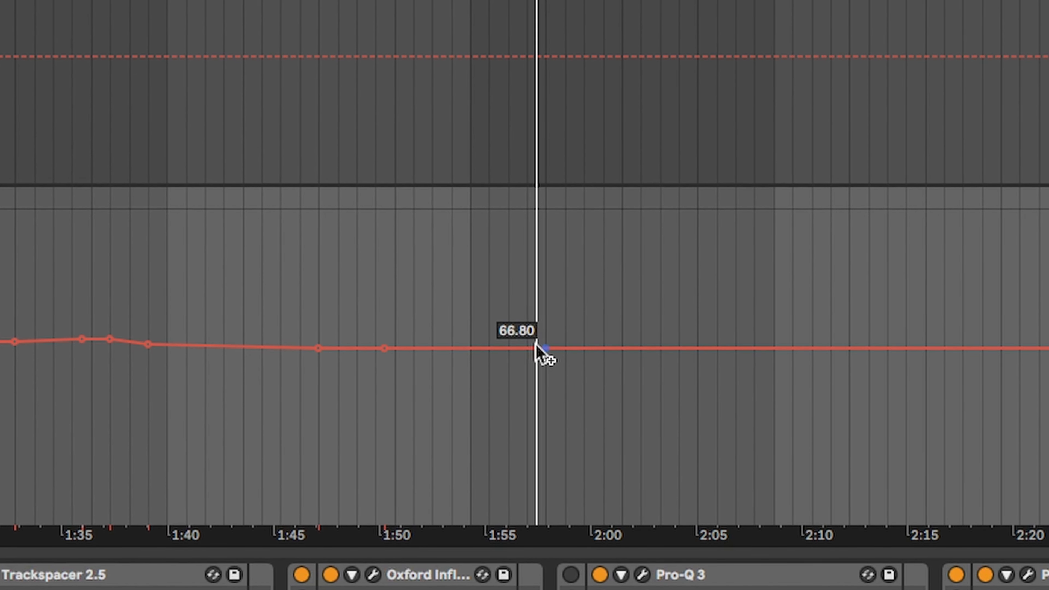
pyautogui.click(649, 348)
pyautogui.click(623, 348)
pyautogui.moveTo(614, 348); pyautogui.dragTo(602, 341)
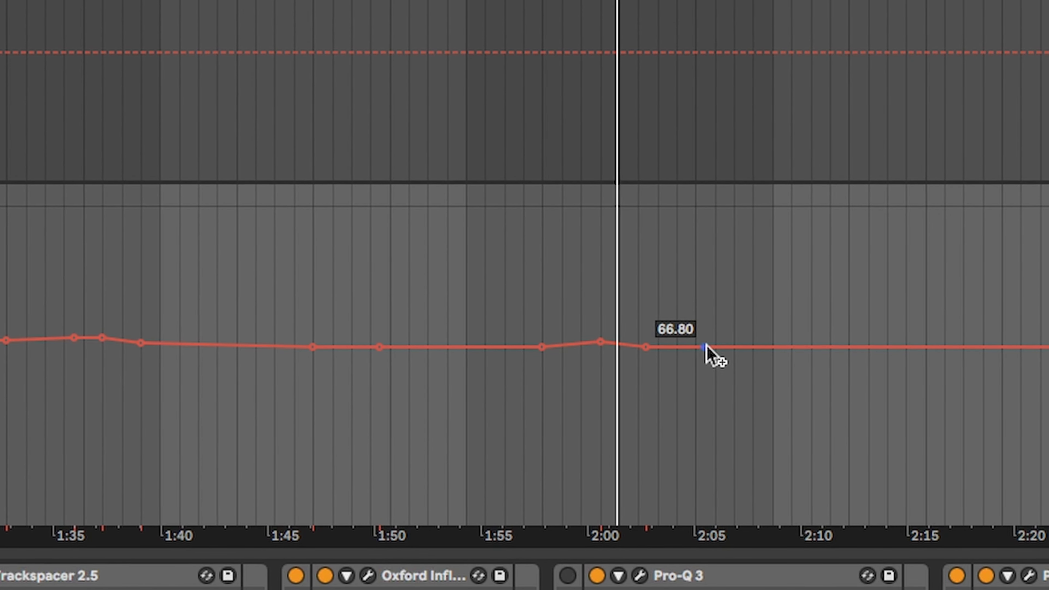
# Step: Raise the tempo to 67.50 at about 2:07 and bring it down to 67.10 from about 2:10 onward
pyautogui.moveTo(826, 346); pyautogui.dragTo(828, 340)
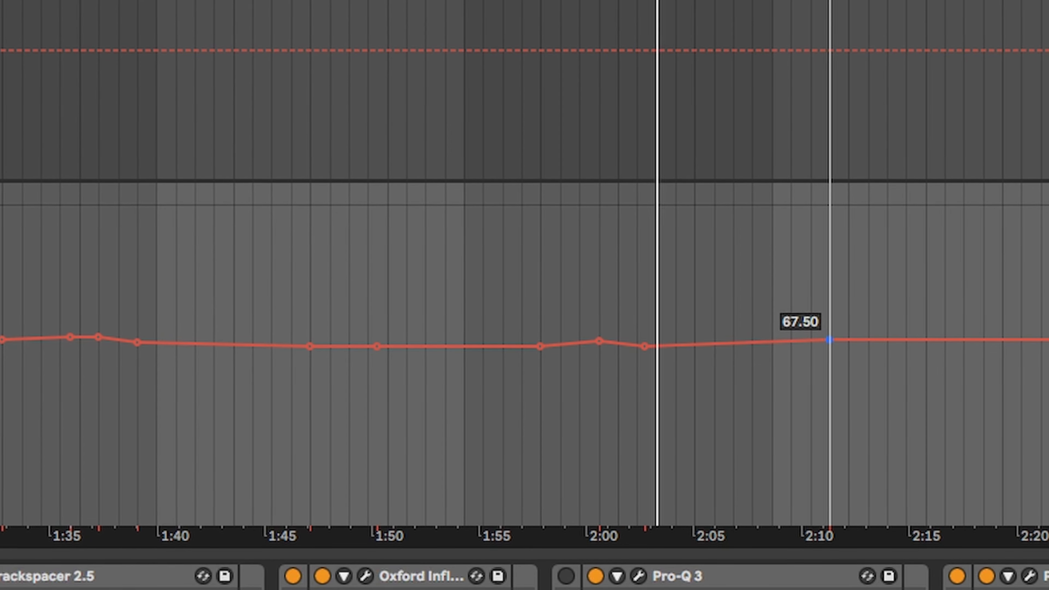
pyautogui.moveTo(729, 343); pyautogui.dragTo(730, 341)
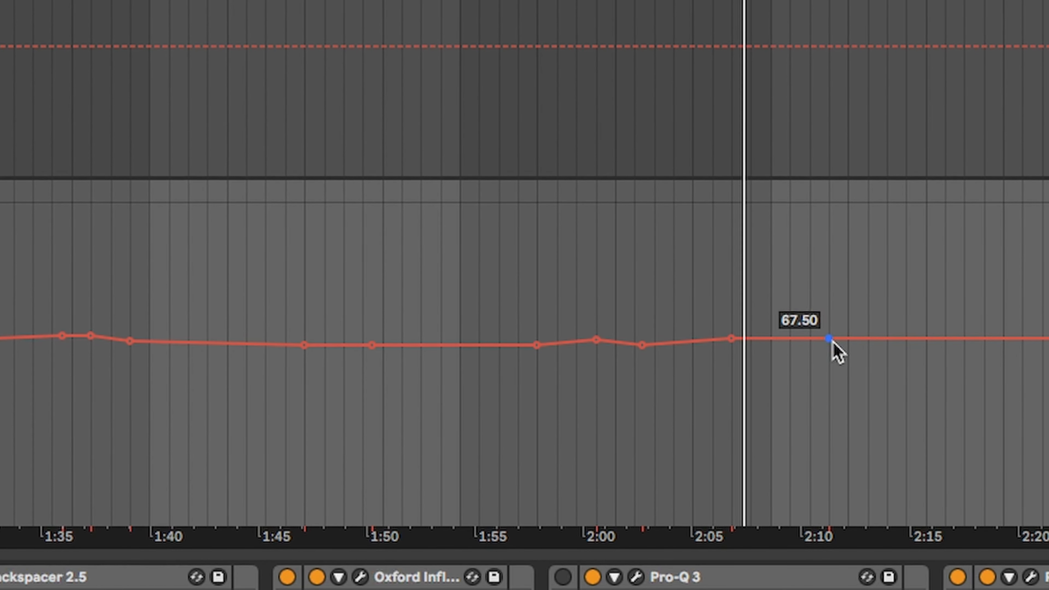
pyautogui.moveTo(805, 345); pyautogui.dragTo(804, 349)
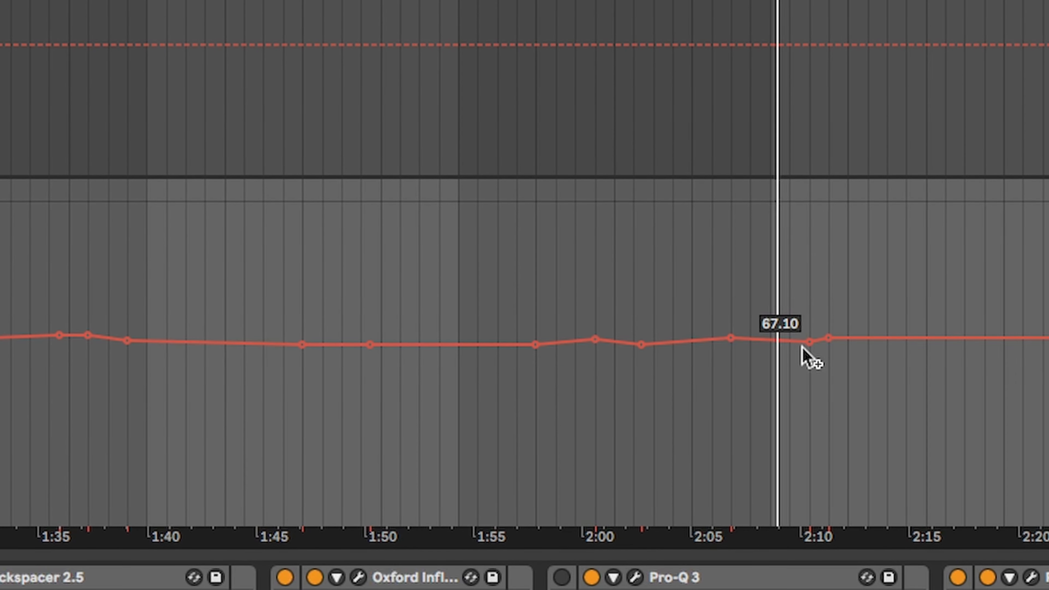
pyautogui.click(829, 338)
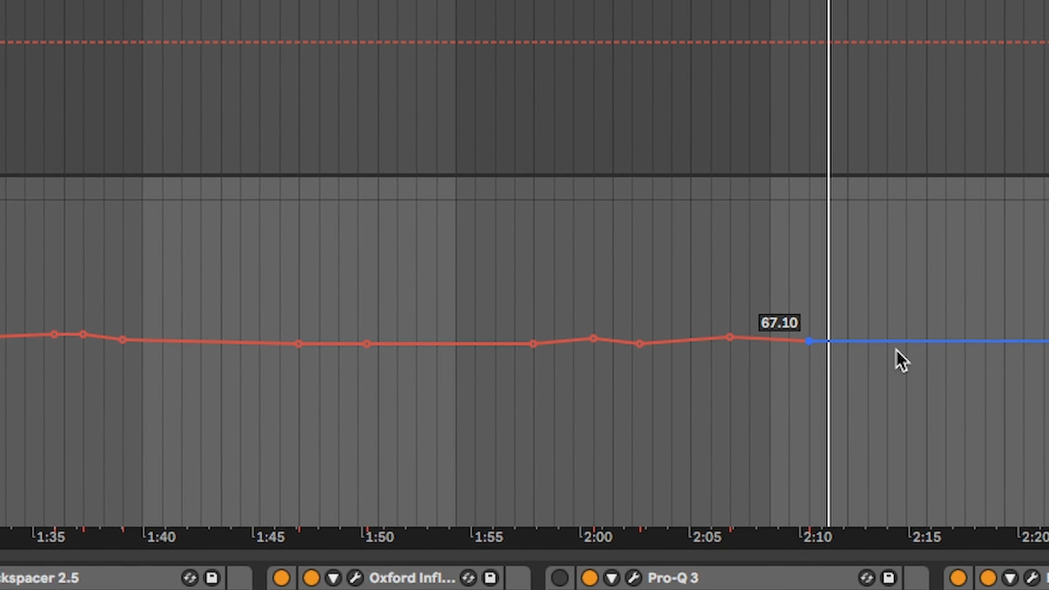
# Step: Lower the tempo to 66.80 between about 2:13 and 2:15 and raise it to 68.40 at about 2:22
pyautogui.click(884, 341)
pyautogui.moveTo(926, 341); pyautogui.dragTo(926, 344)
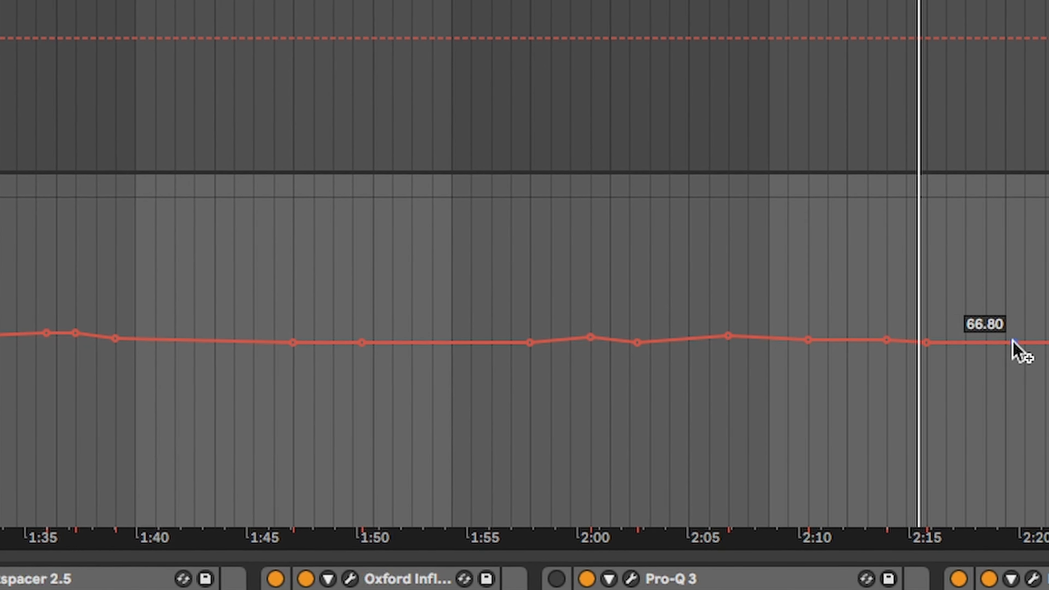
pyautogui.moveTo(1006, 342); pyautogui.dragTo(1048, 323)
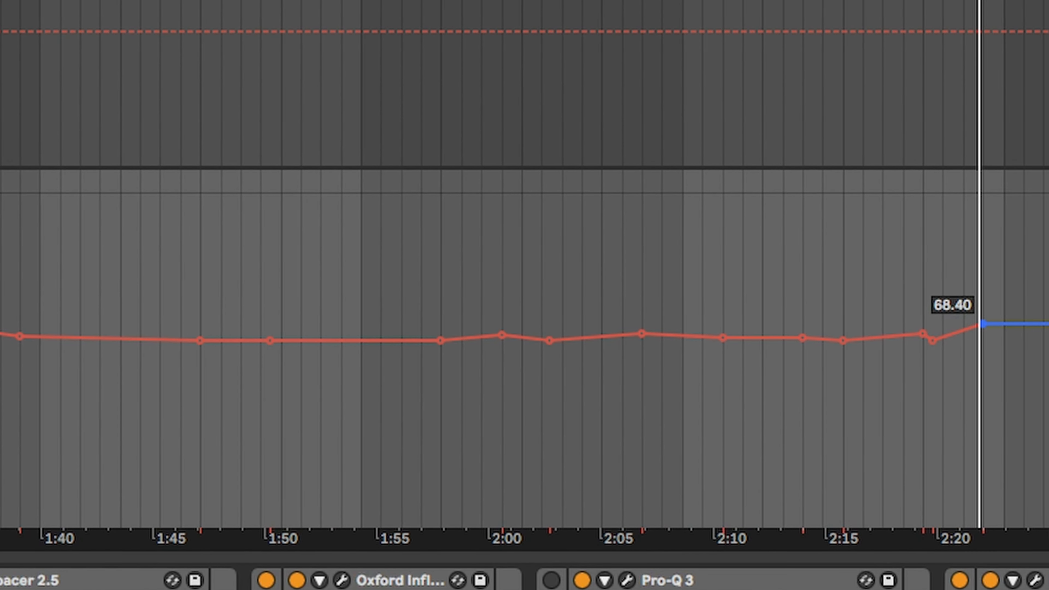
# Step: Add a small tempo rise from about 2:30 that peaks near 2:33 and returns to 68.40 at about 2:34
pyautogui.hscroll(2, 1048, 338)
pyautogui.hscroll(8, 1007, 331)
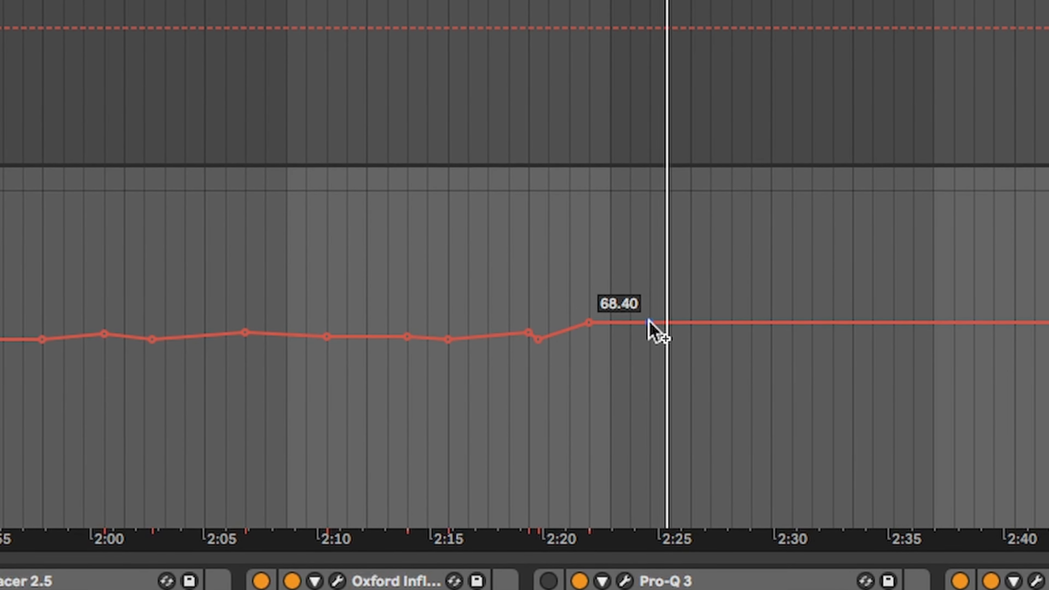
pyautogui.click(673, 322)
pyautogui.hscroll(8, 675, 318)
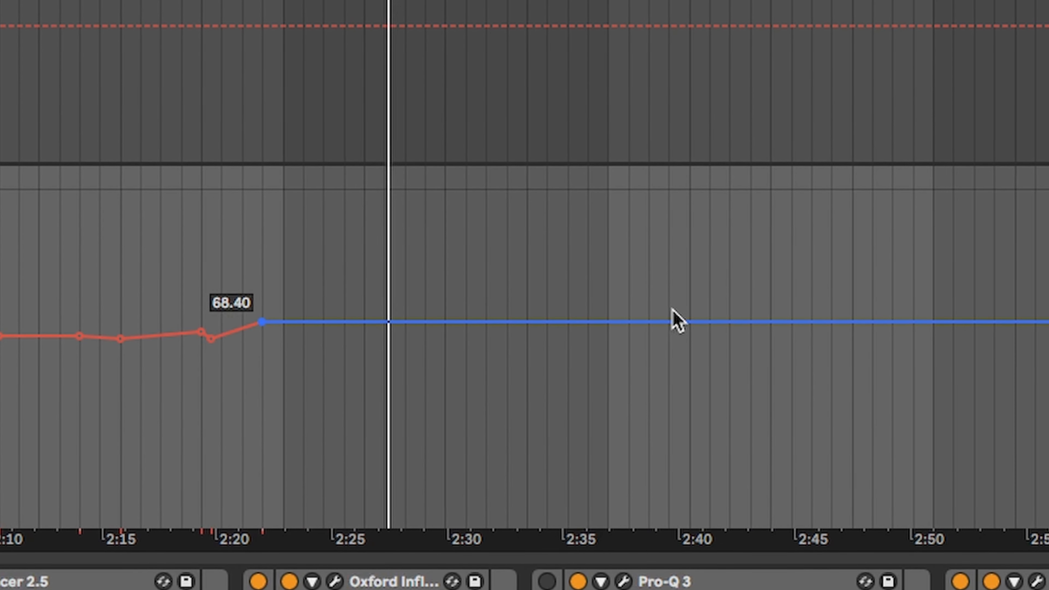
pyautogui.click(463, 321)
pyautogui.click(547, 322)
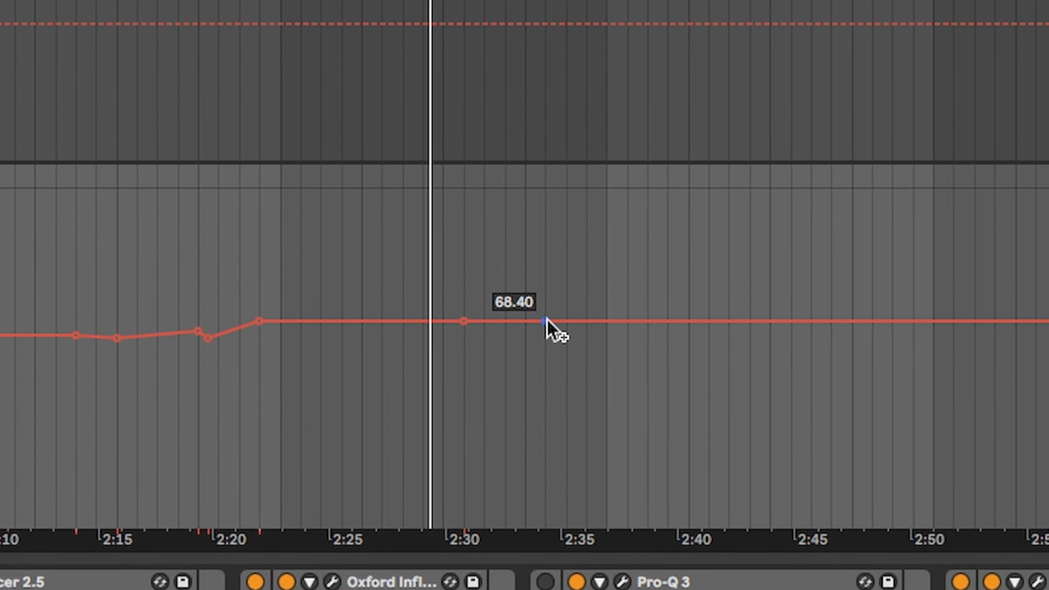
pyautogui.moveTo(526, 321); pyautogui.dragTo(523, 315)
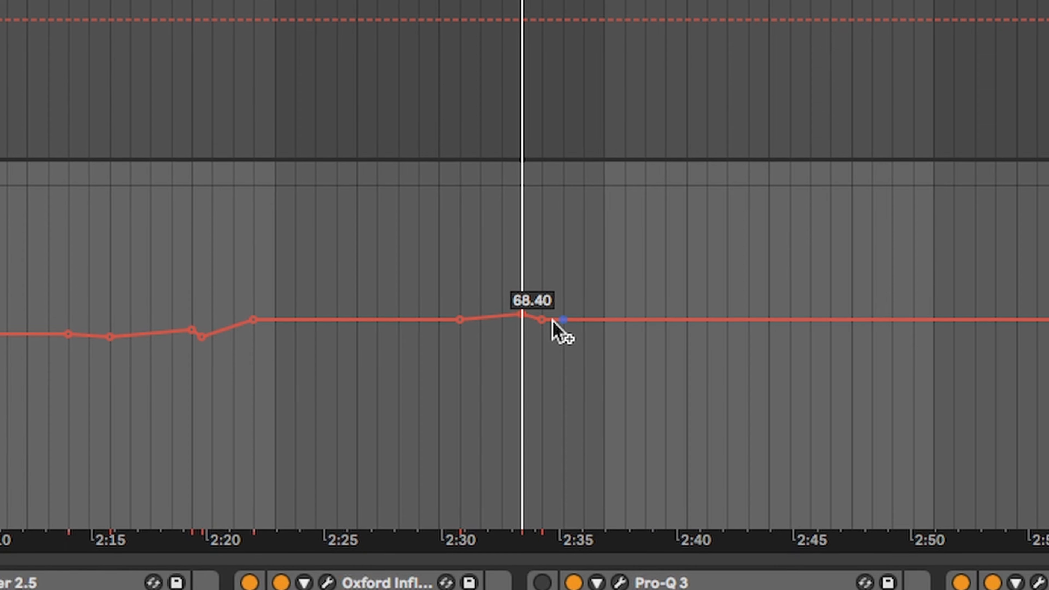
# Step: Lower the tempo to 68.00 at about 2:38, hold it until about 2:41, and ease it down to 67.80 near 2:44
pyautogui.click(659, 320)
pyautogui.moveTo(633, 320); pyautogui.dragTo(633, 324)
pyautogui.click(663, 319)
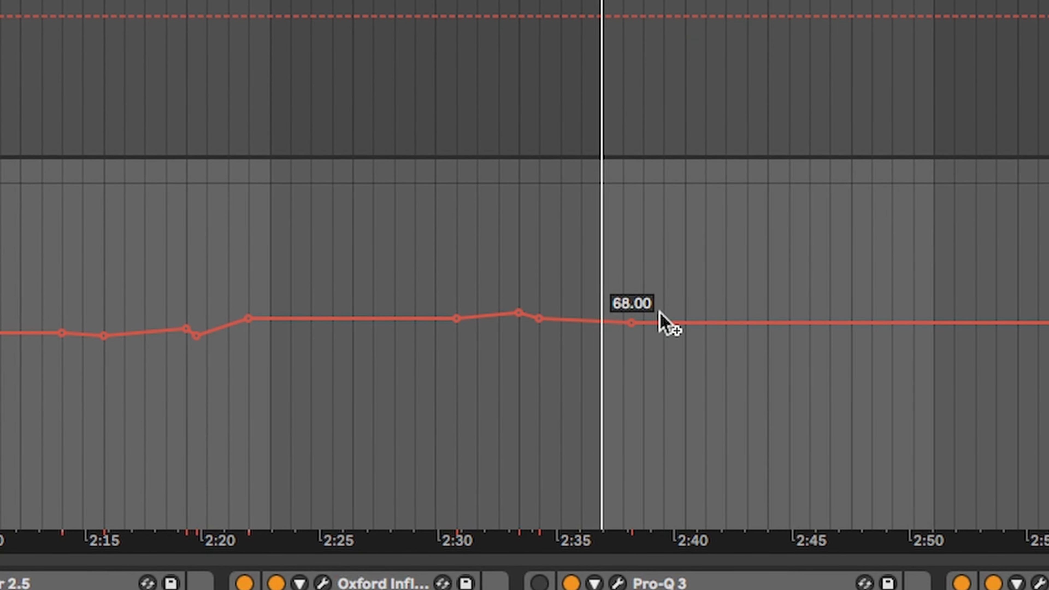
pyautogui.click(713, 322)
pyautogui.moveTo(764, 322); pyautogui.dragTo(768, 324)
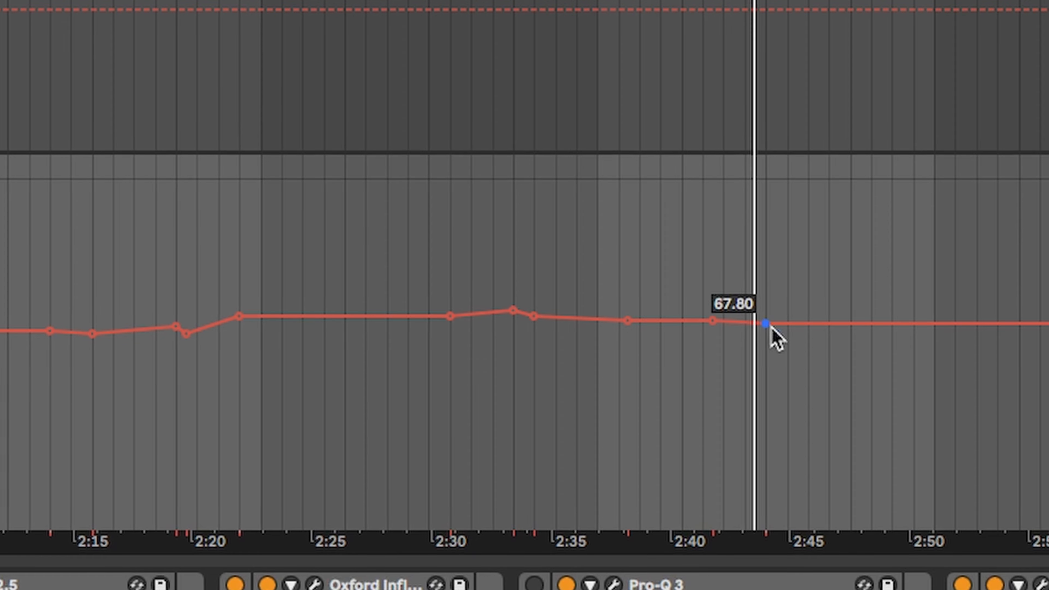
# Step: Add a small tempo dip just before 2:50 that returns to 67.80, and hold that tempo with points near 2:52 and 2:53
pyautogui.hscroll(10, 803, 332)
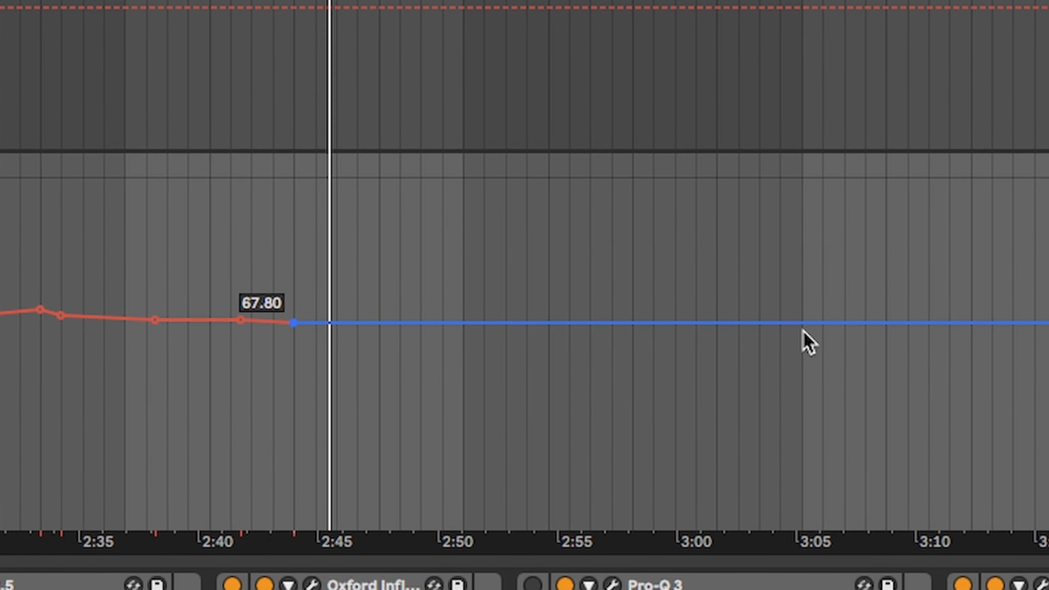
pyautogui.click(432, 323)
pyautogui.moveTo(431, 322); pyautogui.dragTo(429, 329)
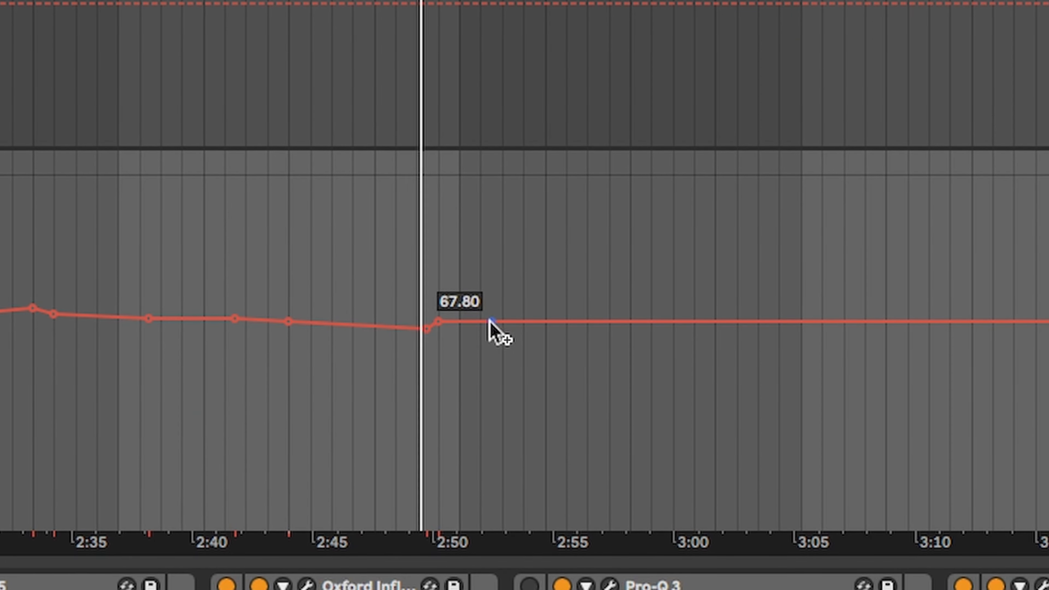
pyautogui.click(501, 321)
pyautogui.click(480, 321)
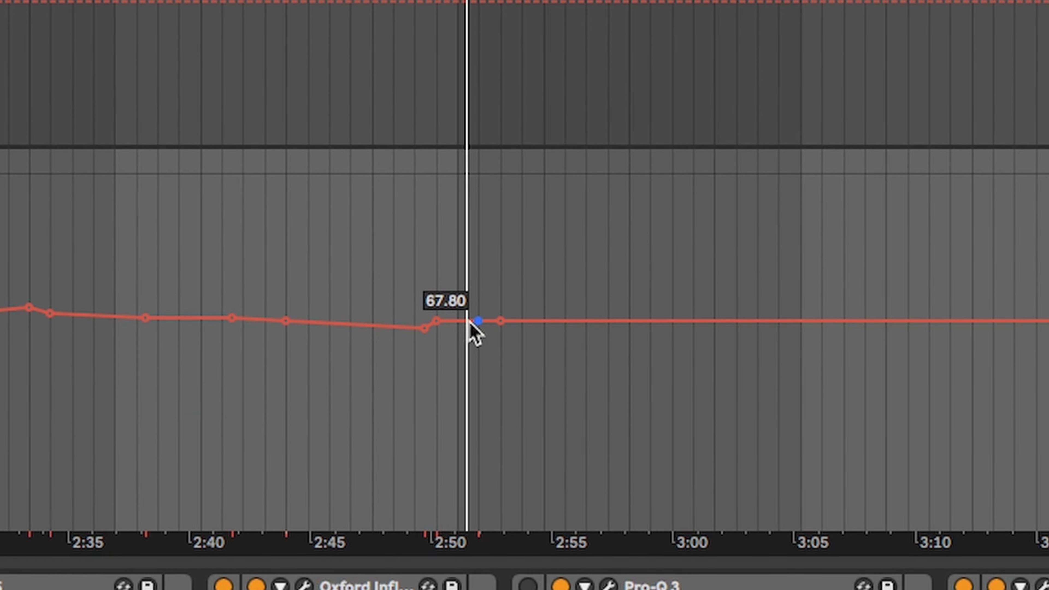
# Step: Lower the tempo to 67.50 at about 2:56, then raise it to 68.40 near 2:59 and 68.50 from about 3:02 to 3:04
pyautogui.click(573, 323)
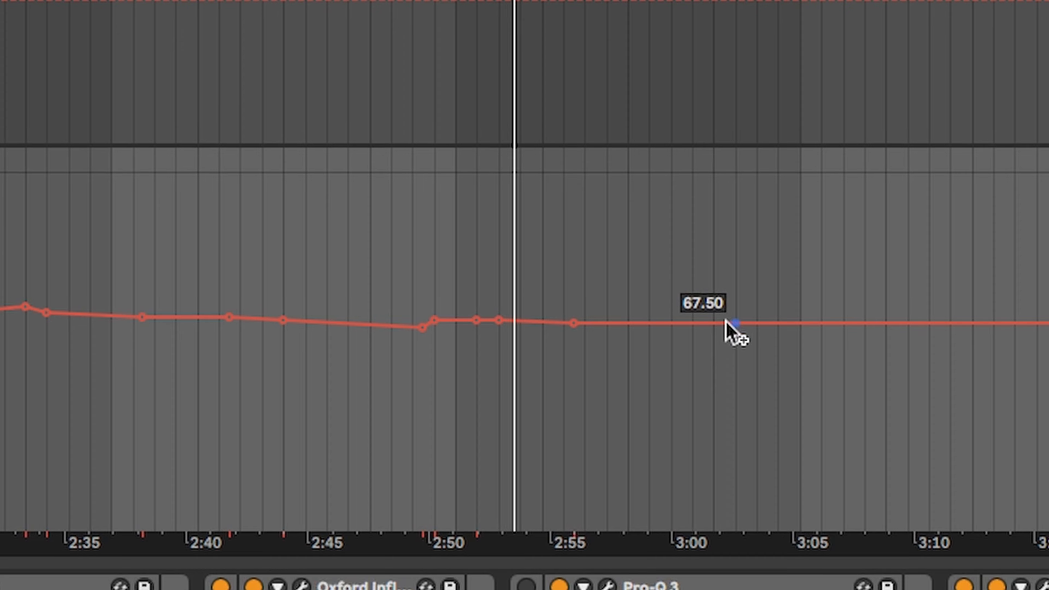
pyautogui.moveTo(735, 320); pyautogui.dragTo(735, 311)
pyautogui.click(777, 311)
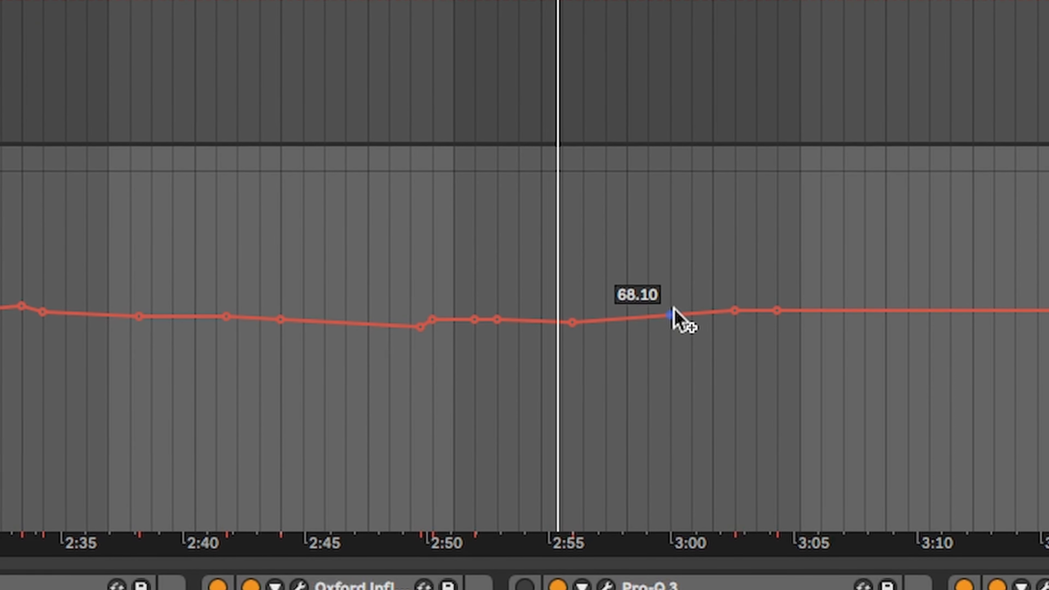
pyautogui.click(671, 316)
pyautogui.moveTo(671, 316); pyautogui.dragTo(639, 319)
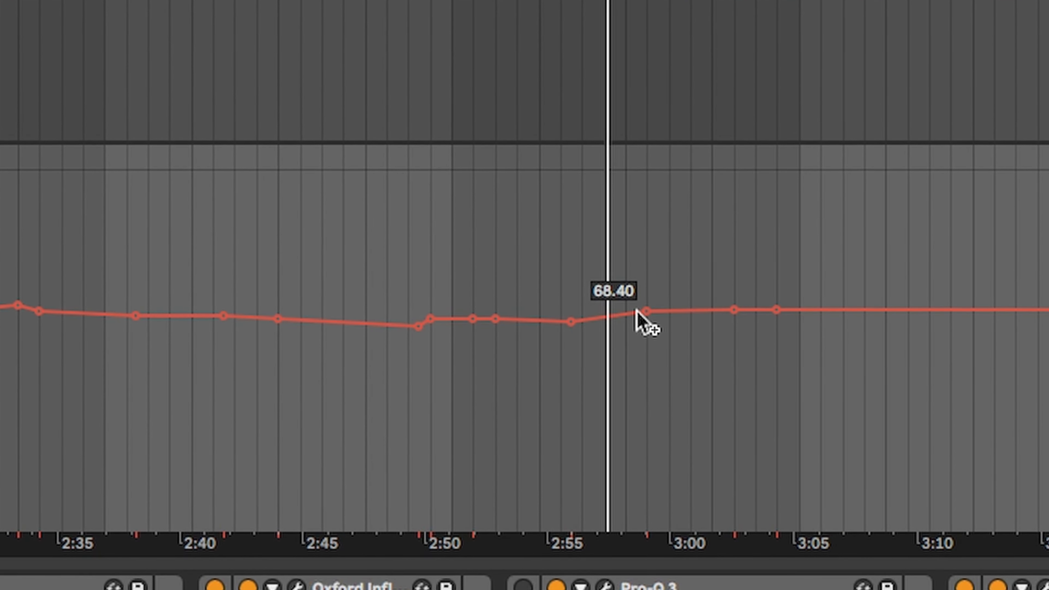
# Step: Bring the tempo down to 67.80 at about 3:06 and to 67.40 at about 3:12, with a hold until about 3:10 between them
pyautogui.hscroll(5, 702, 330)
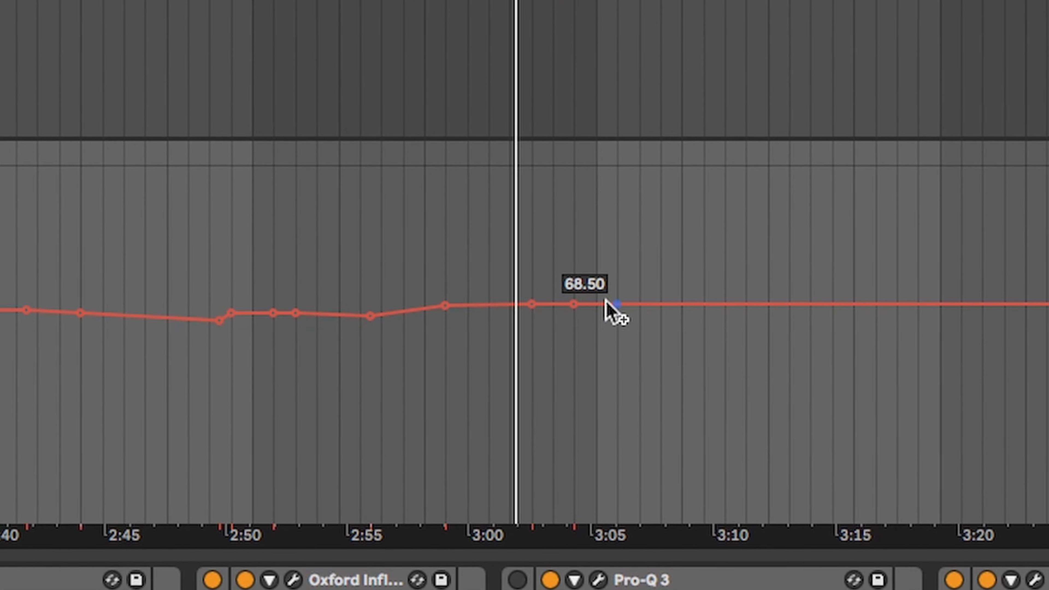
pyautogui.moveTo(604, 307); pyautogui.dragTo(604, 313)
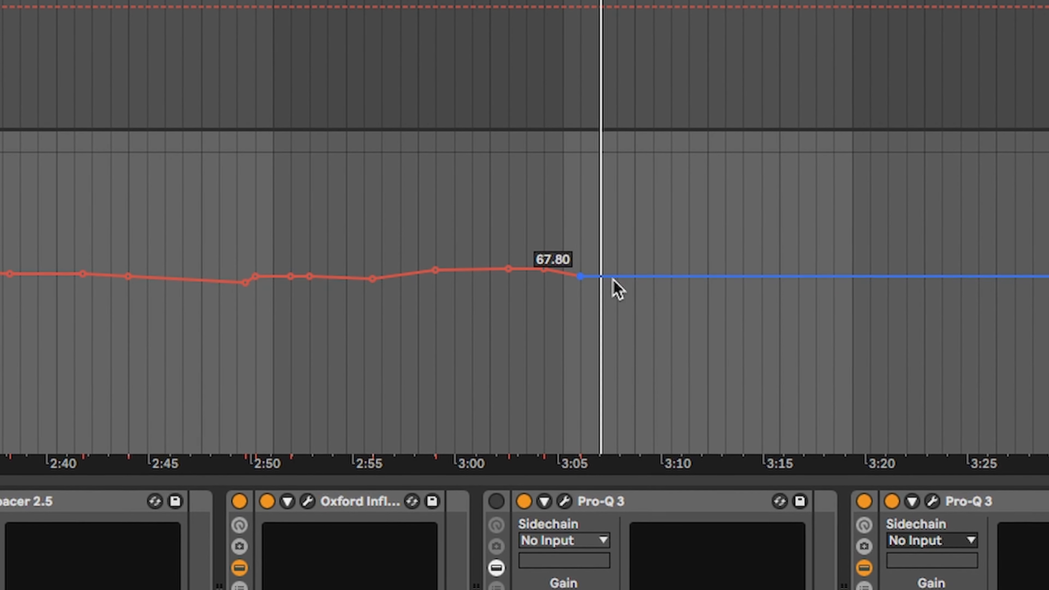
pyautogui.hscroll(3, 649, 268)
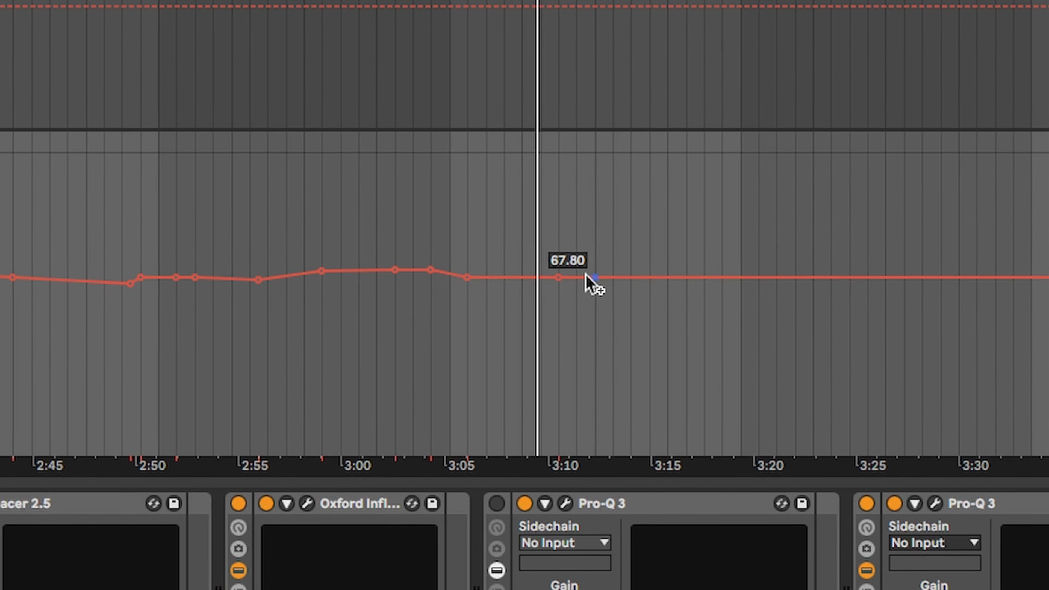
pyautogui.moveTo(589, 276); pyautogui.dragTo(588, 281)
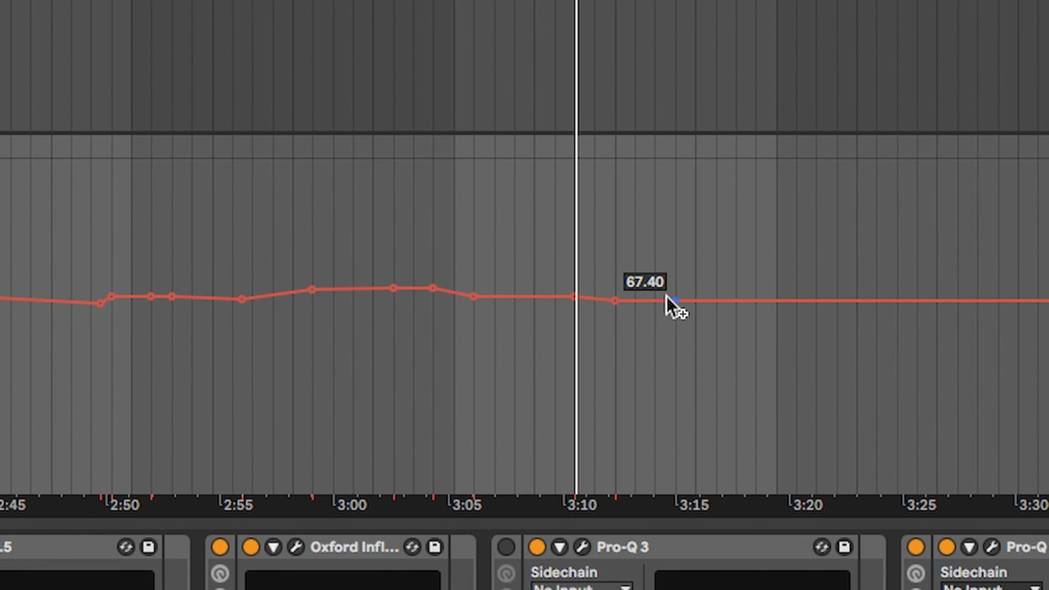
# Step: Hold 67.40 until about 3:15, raise the tempo to 68.50 near 3:17, and anchor it with a point at about 3:24
pyautogui.click(684, 299)
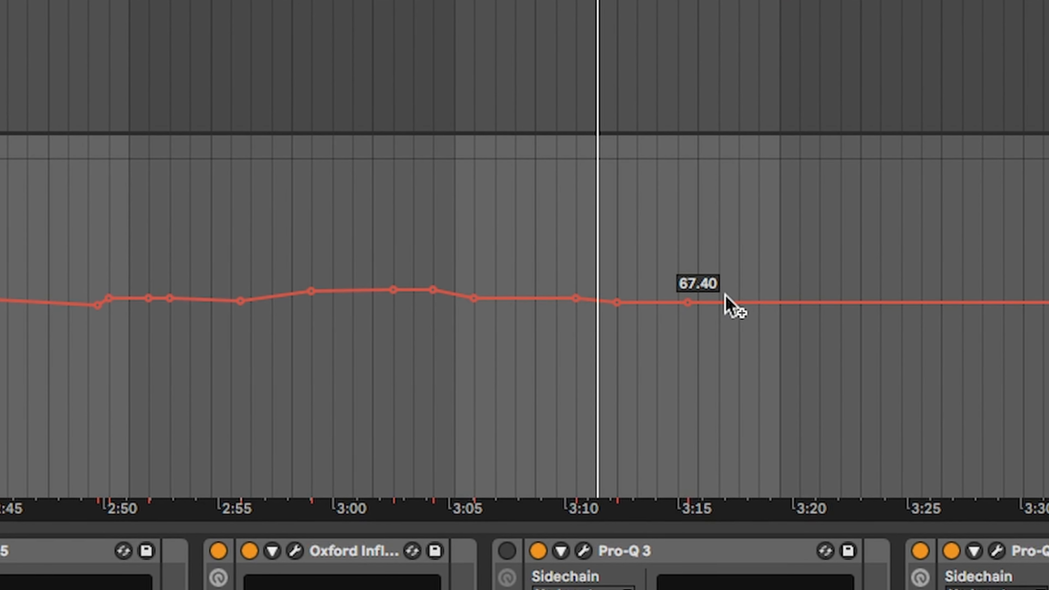
pyautogui.moveTo(724, 299); pyautogui.dragTo(724, 287)
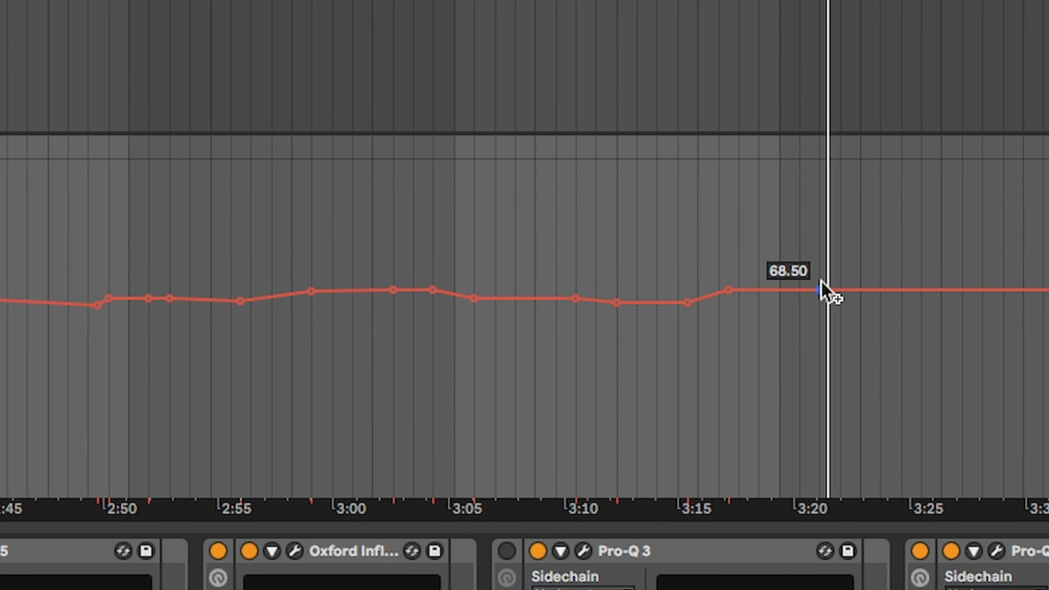
pyautogui.click(821, 290)
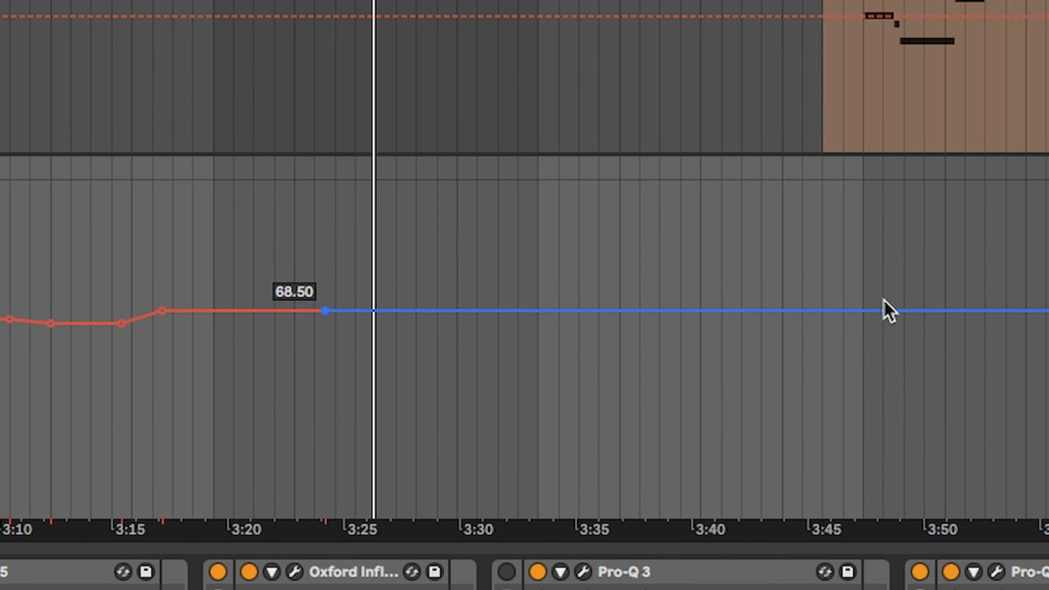
# Step: Shape a gentle tempo rise through 68.78 at about 3:33 to a peak near 3:36, ending at 68.50 near 3:44
pyautogui.click(779, 311)
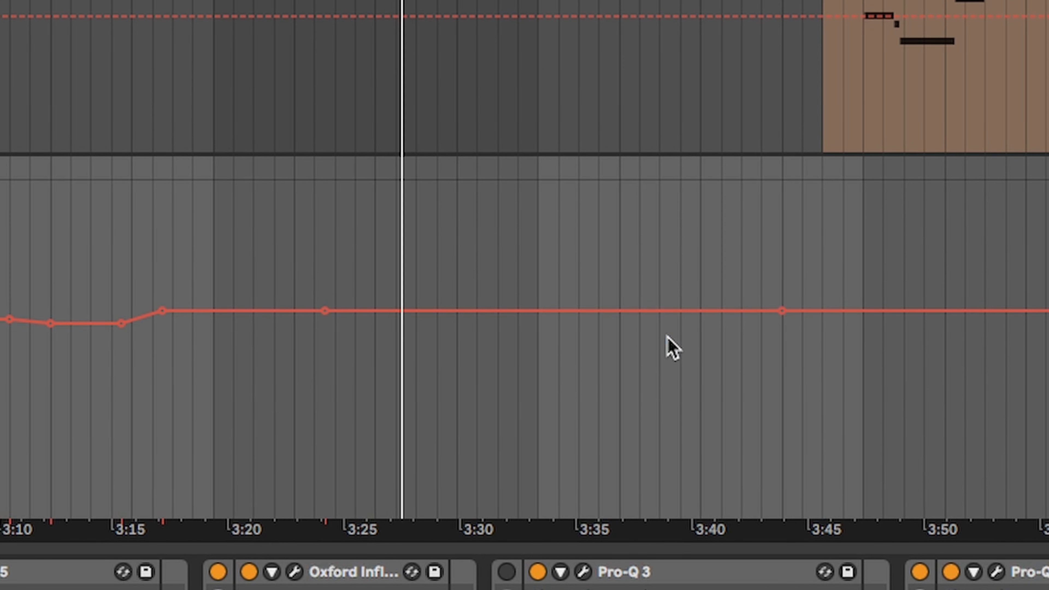
pyautogui.moveTo(562, 311); pyautogui.dragTo(597, 303)
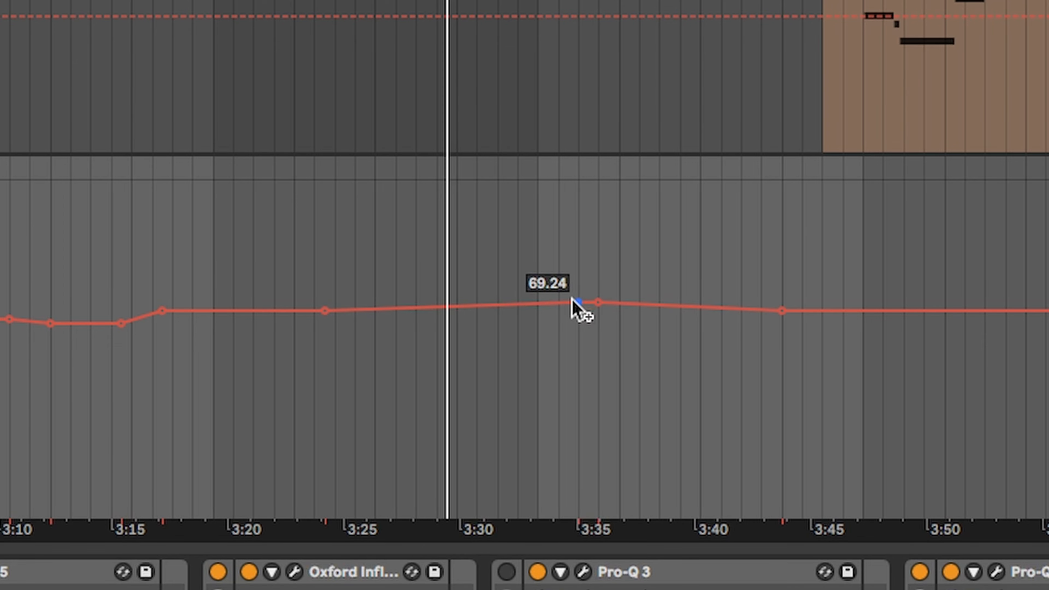
pyautogui.click(535, 305)
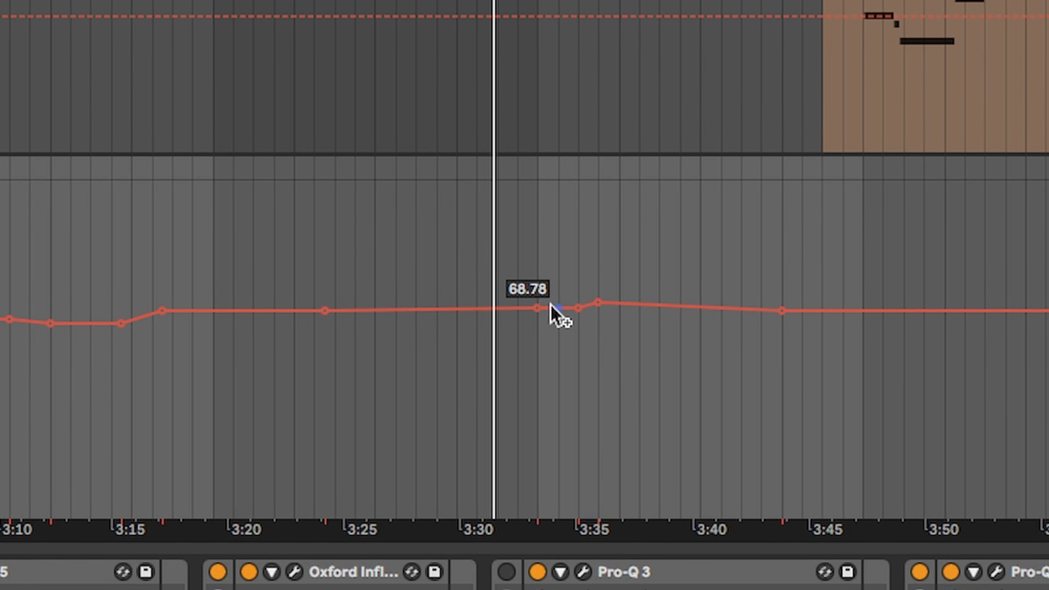
pyautogui.click(575, 305)
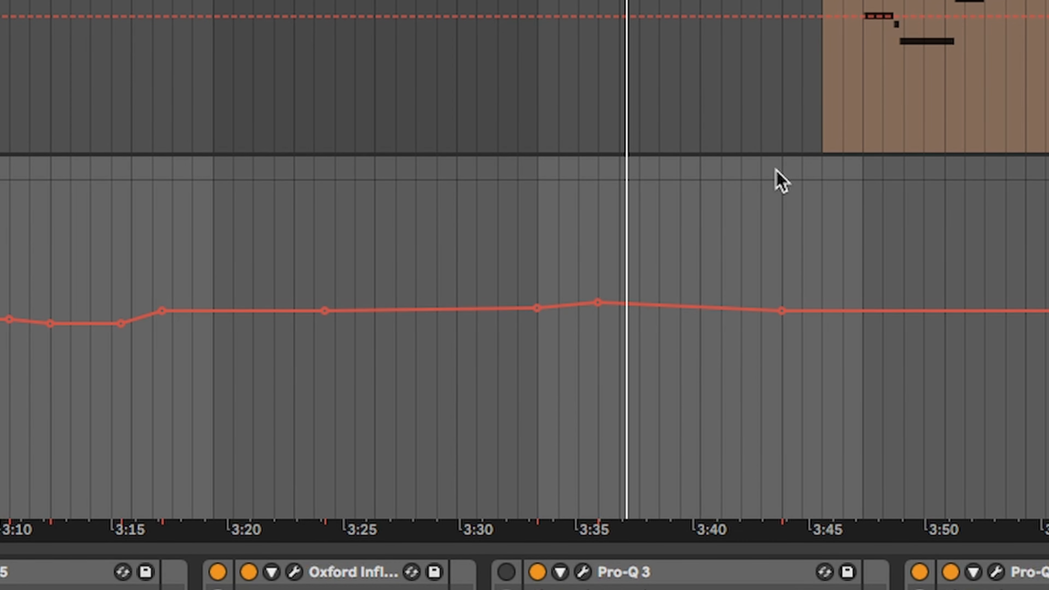
# Step: Raise the tempo slightly at about 3:42, hold 68.50 until about 3:47, and lift it to 69.00 near 3:49
pyautogui.moveTo(740, 308); pyautogui.dragTo(741, 300)
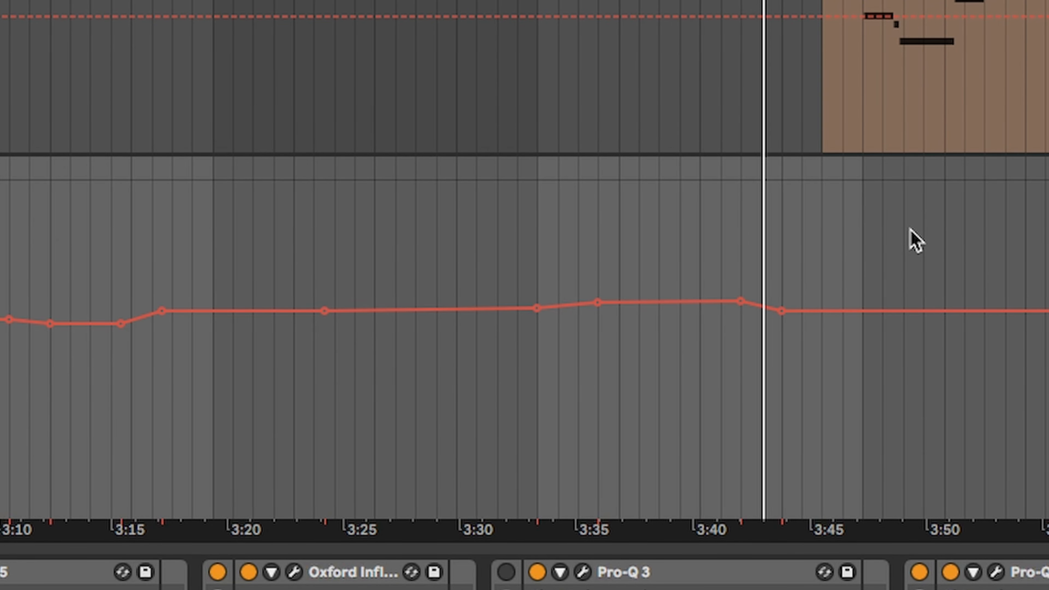
pyautogui.click(863, 311)
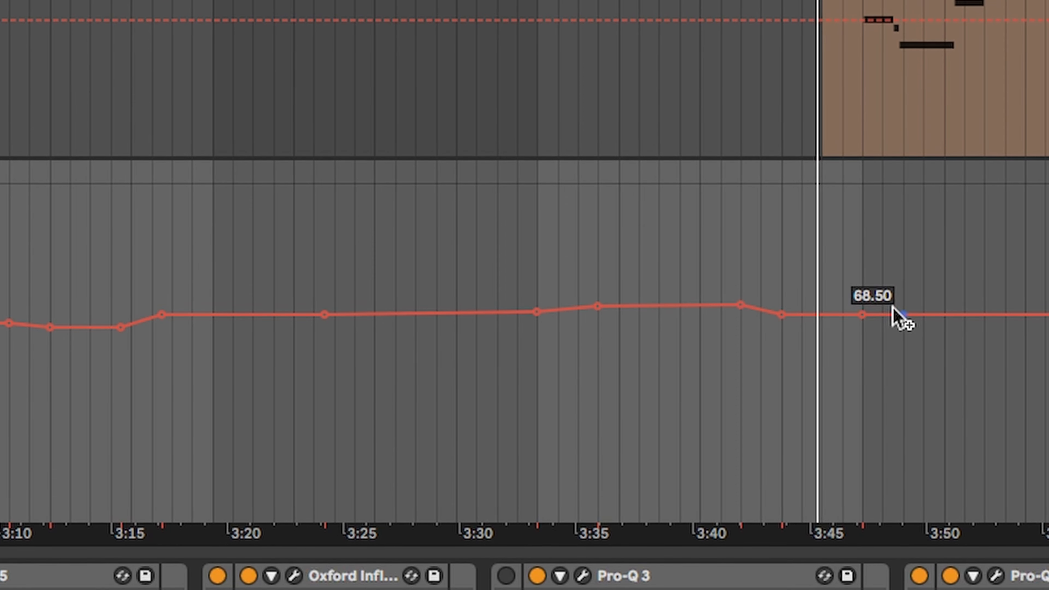
pyautogui.moveTo(903, 314); pyautogui.dragTo(899, 312)
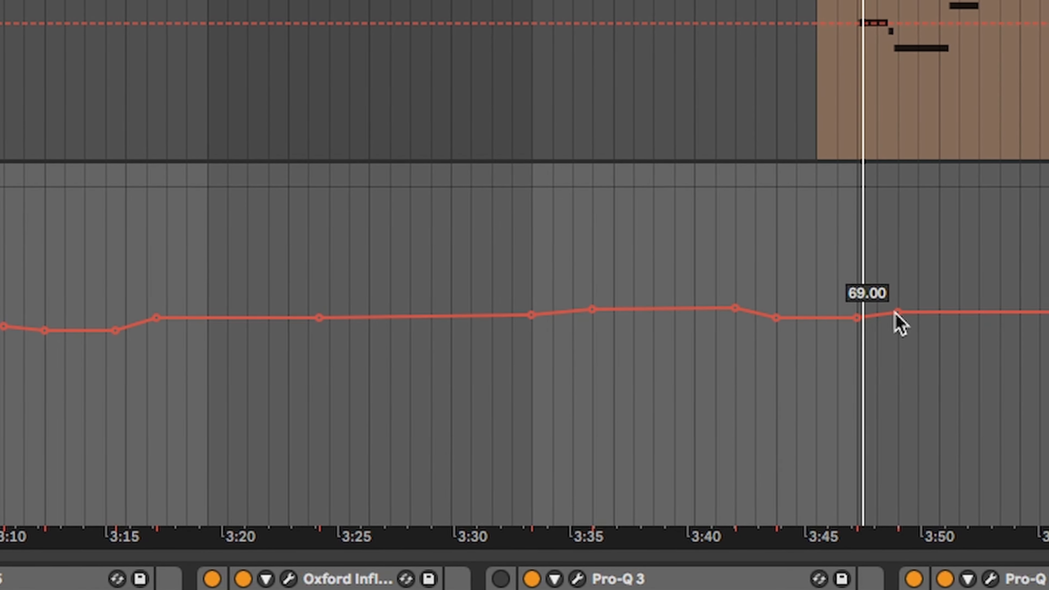
# Step: Add a small tempo dip from about 3:58 that is lowest near 4:00 and returns to 69.00 at about 4:02
pyautogui.hscroll(3, 894, 313)
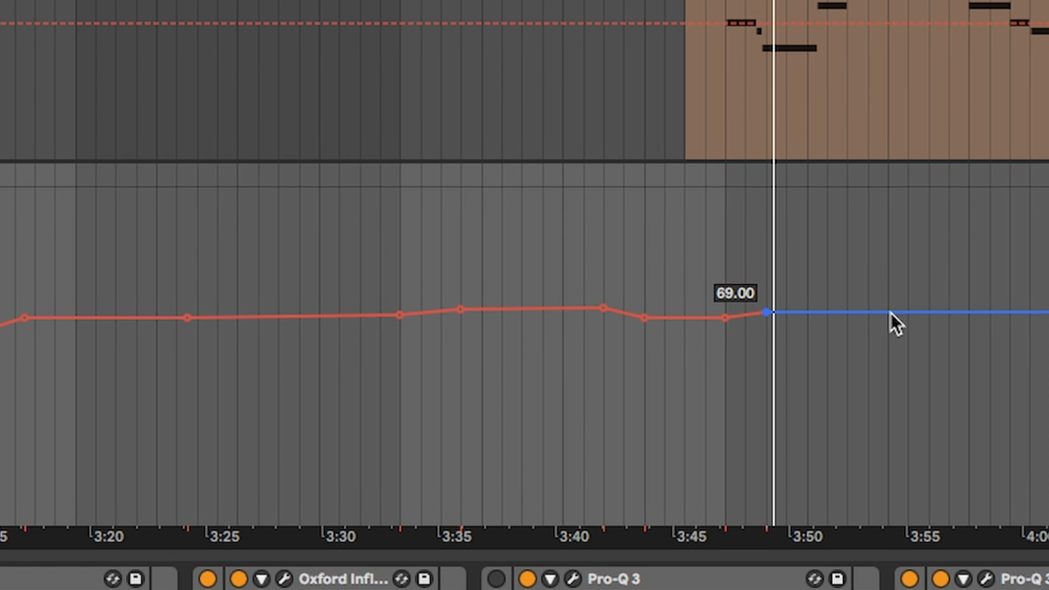
pyautogui.hscroll(6, 891, 312)
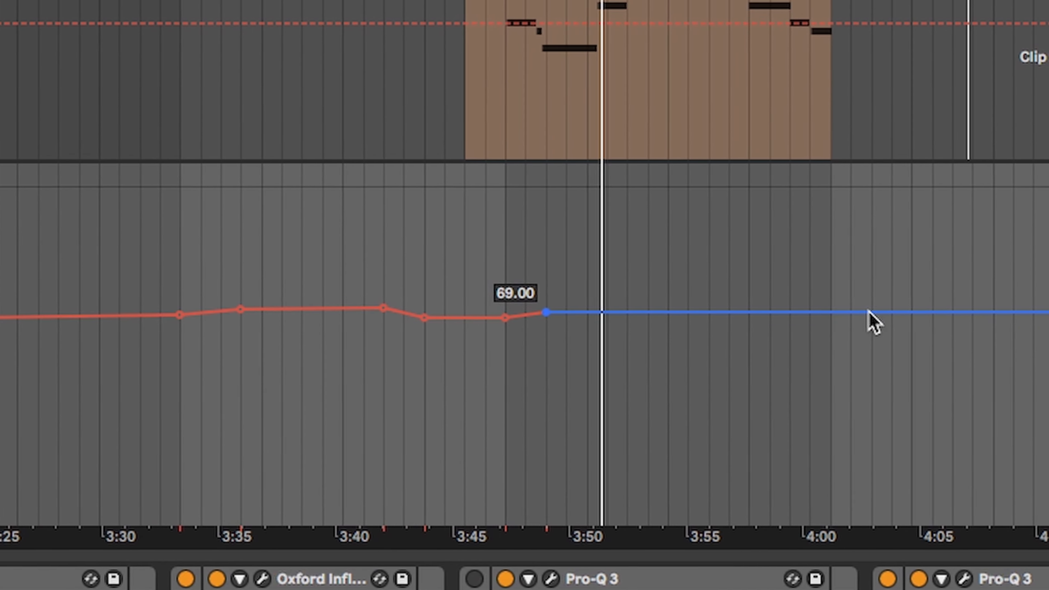
pyautogui.hscroll(4, 866, 323)
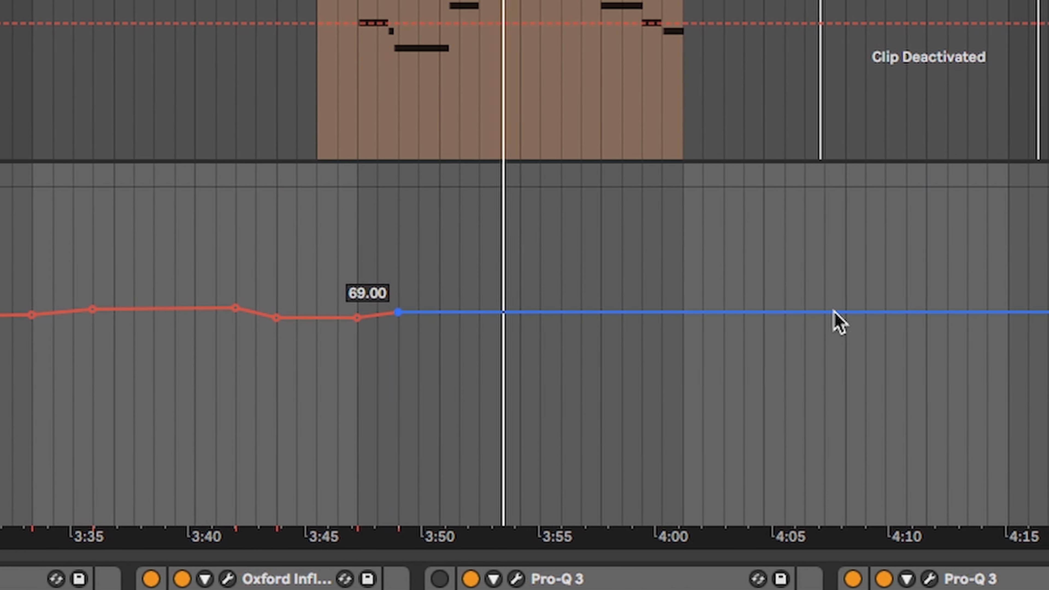
pyautogui.click(613, 313)
pyautogui.click(694, 313)
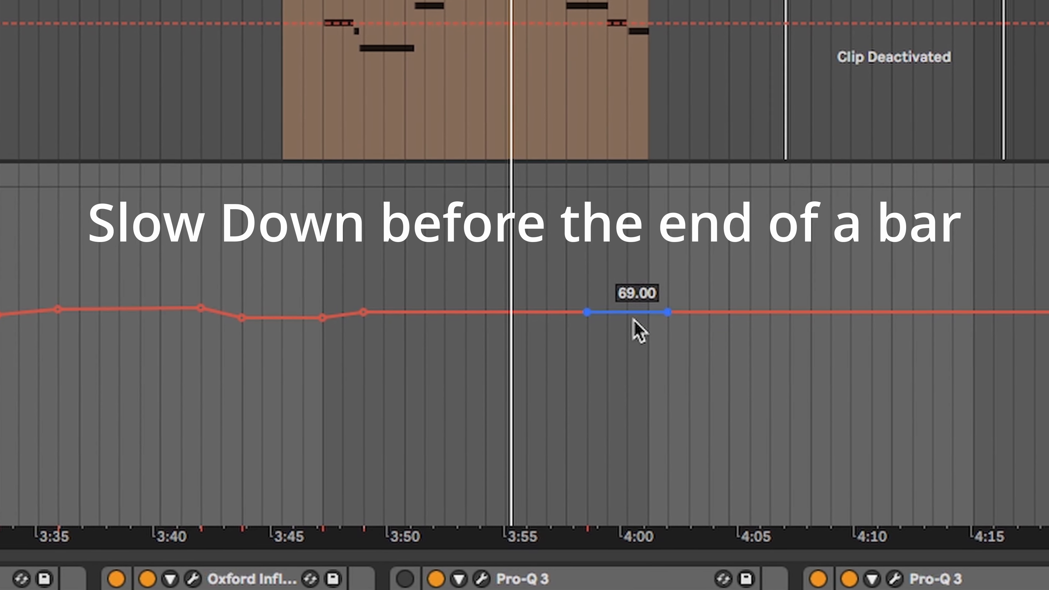
pyautogui.moveTo(606, 313); pyautogui.dragTo(595, 334)
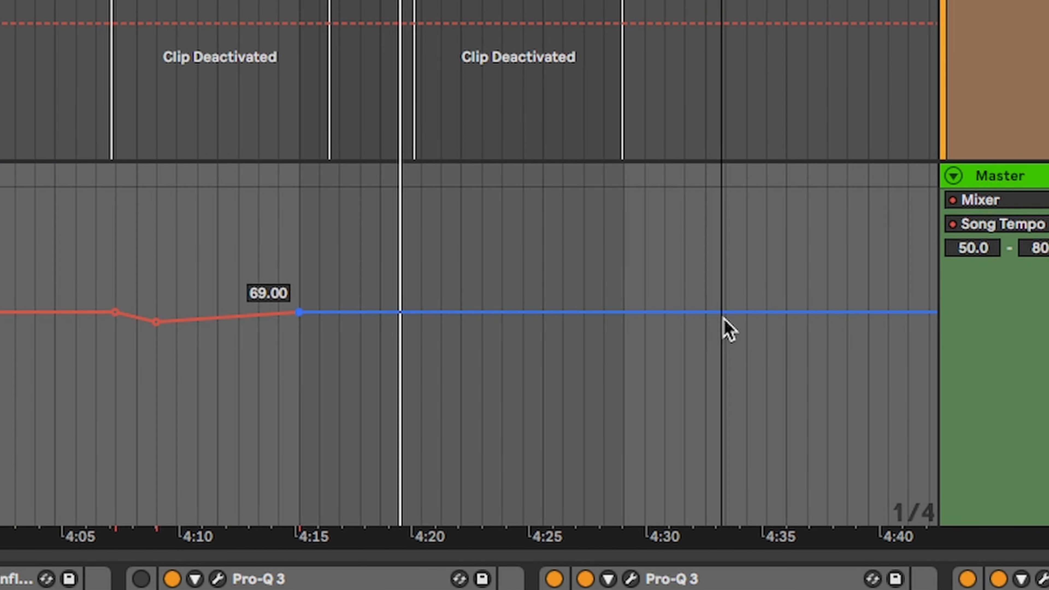
# Step: Add a slight tempo rise peaking at about 4:26 between 69.00 points near 4:21 and 4:29
pyautogui.click(624, 314)
pyautogui.click(440, 314)
pyautogui.moveTo(561, 311); pyautogui.dragTo(562, 309)
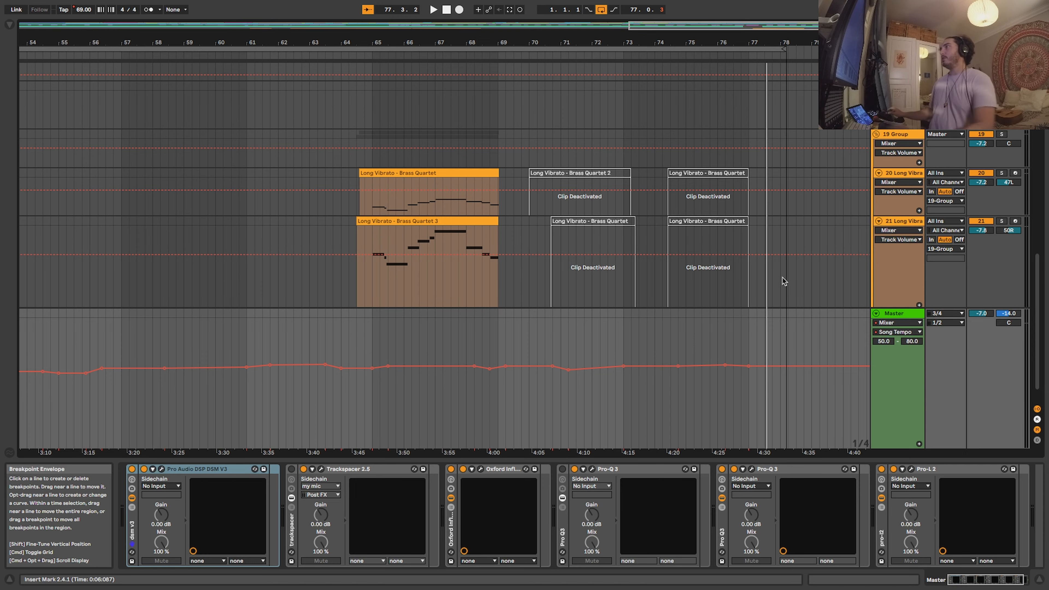
# Step: Fold the Master track and fit the whole arrangement in view
pyautogui.scroll(10, 751, 280)
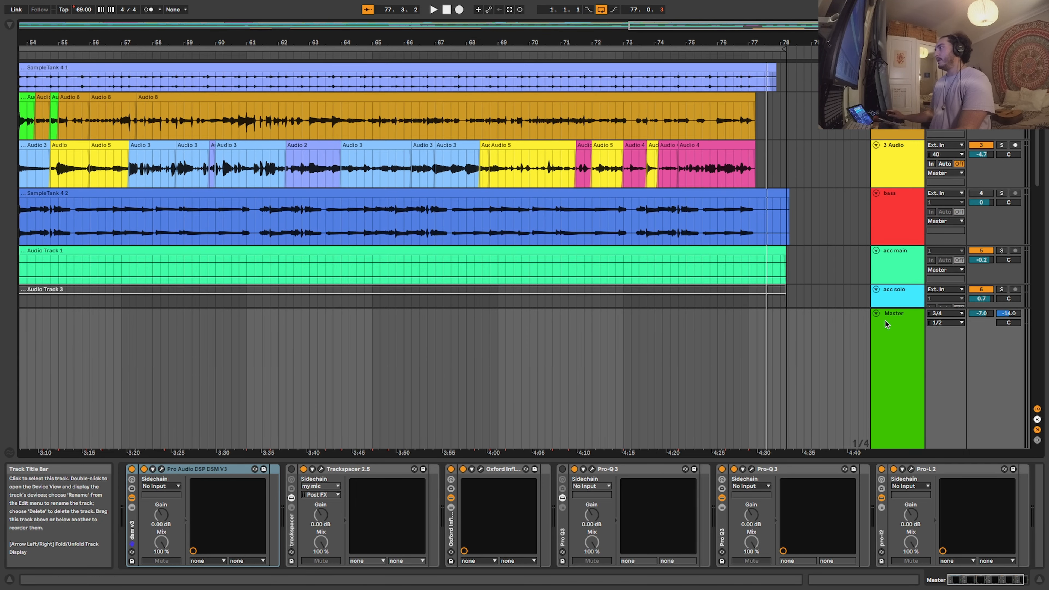
pyautogui.click(876, 313)
pyautogui.scroll(-5, 714, 284)
pyautogui.moveTo(678, 42); pyautogui.dragTo(679, 12)
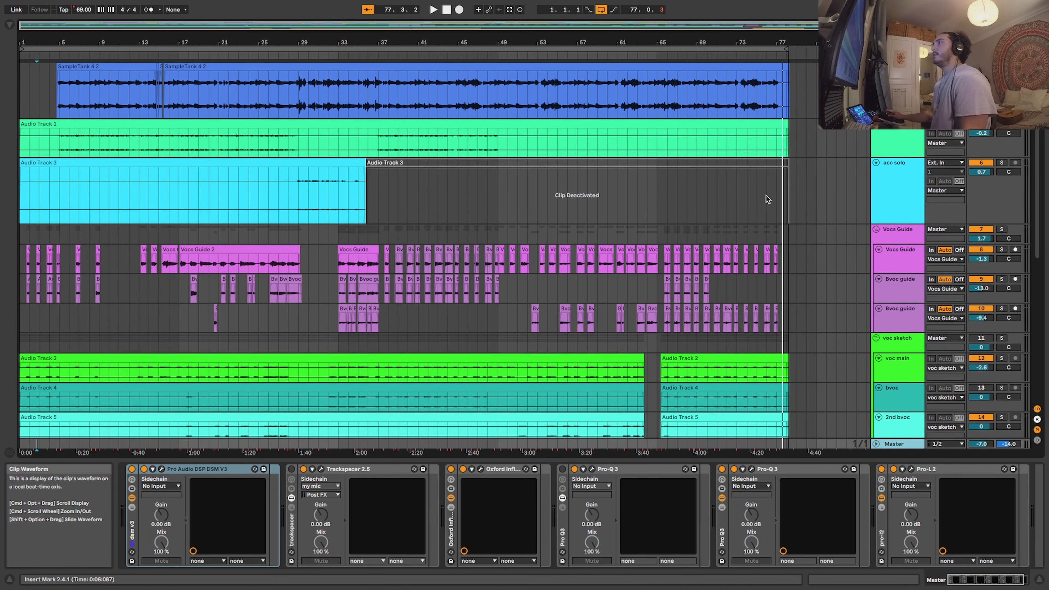
# Step: Select all audio clips from the second track down to acc solo and set their warp mode to Complex Pro
pyautogui.scroll(3, 766, 199)
pyautogui.moveTo(789, 98); pyautogui.dragTo(210, 267)
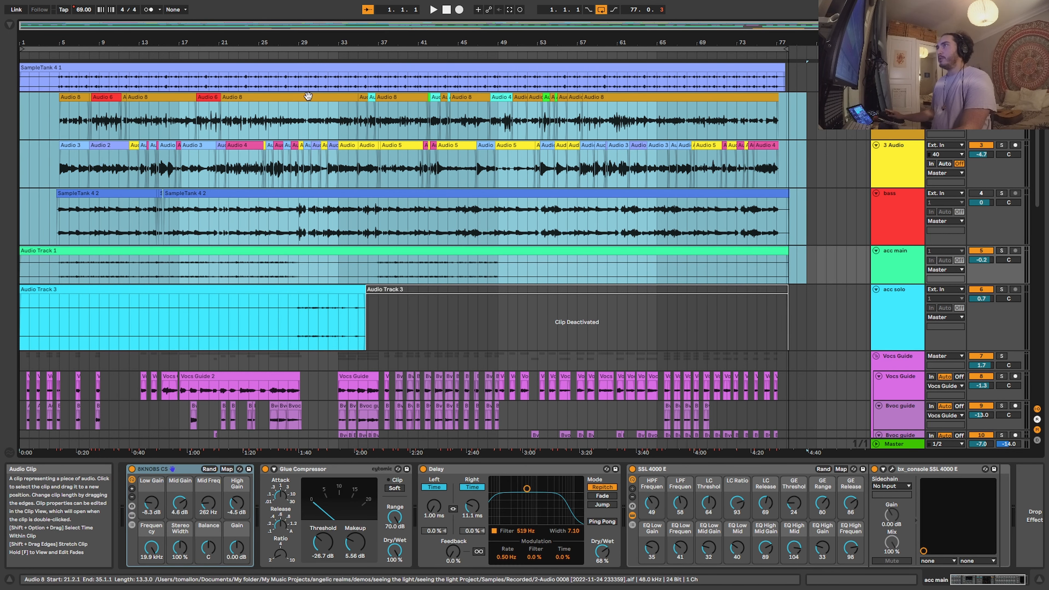
pyautogui.click(289, 118)
pyautogui.moveTo(817, 119); pyautogui.dragTo(10, 319)
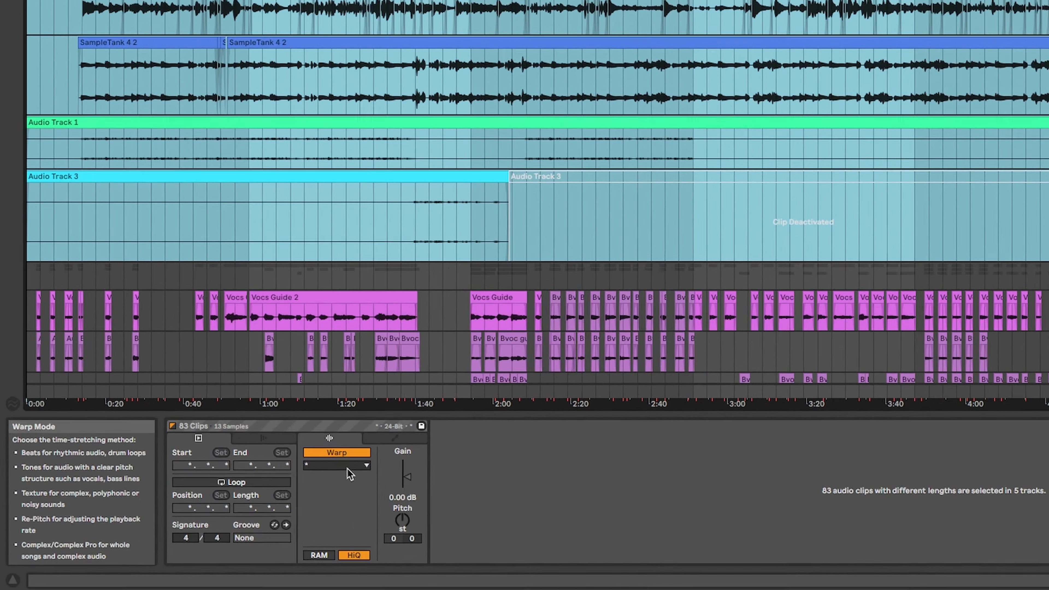
pyautogui.click(242, 496)
pyautogui.click(236, 545)
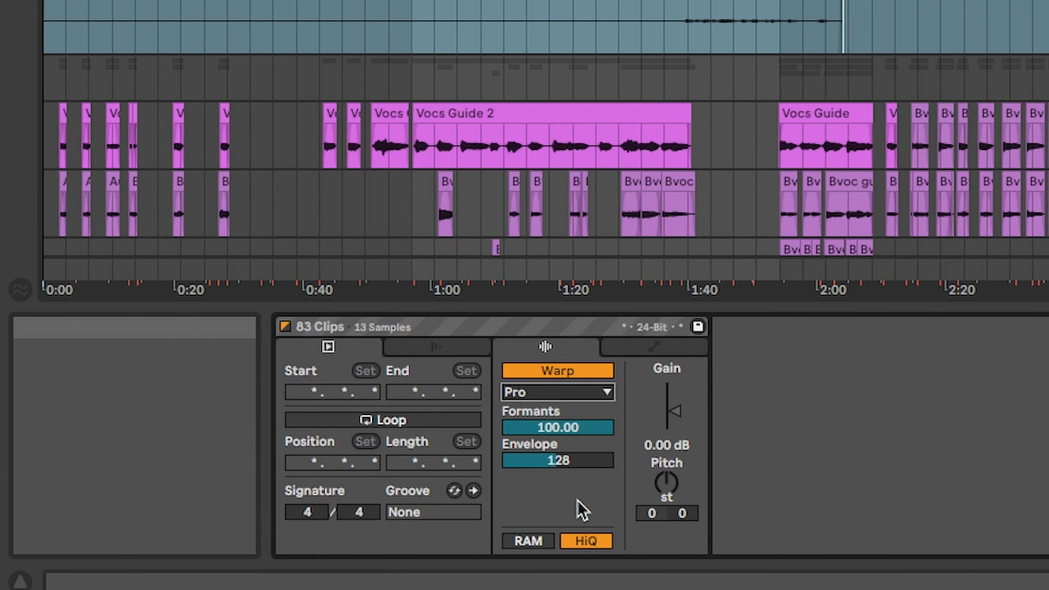
# Step: Select all vocal clips from the Vocs Guide tracks down to cvoc and set their warp mode to Complex Pro
pyautogui.scroll(-8, 519, 232)
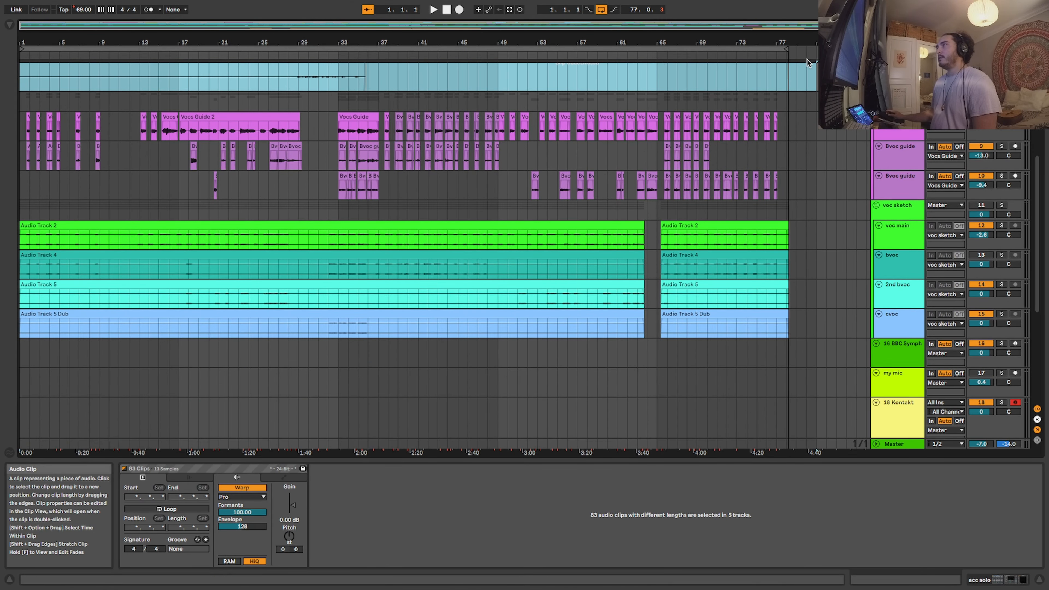
pyautogui.moveTo(798, 116); pyautogui.dragTo(25, 321)
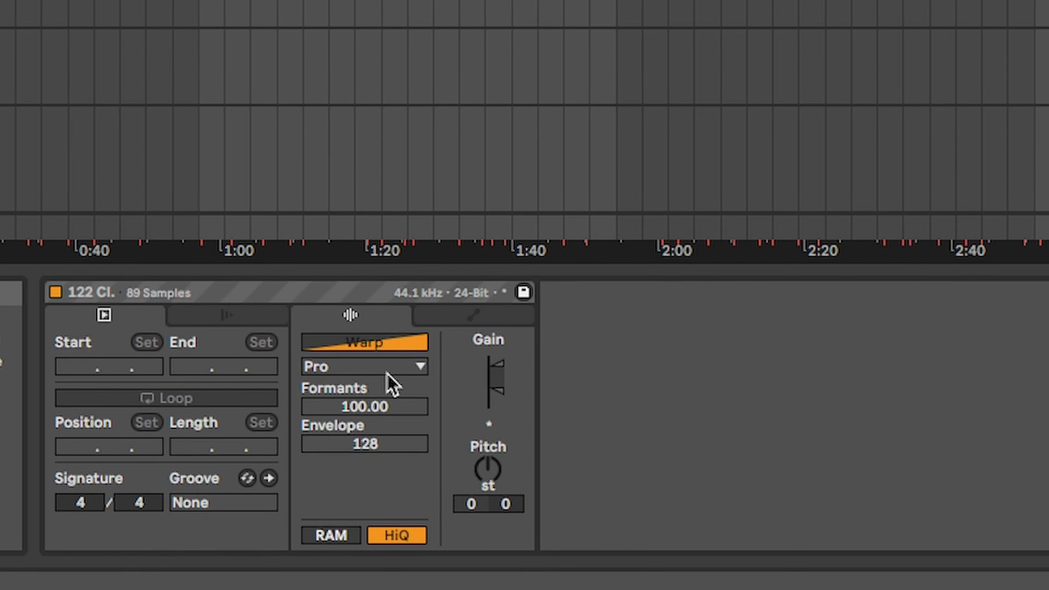
pyautogui.click(387, 368)
pyautogui.click(392, 494)
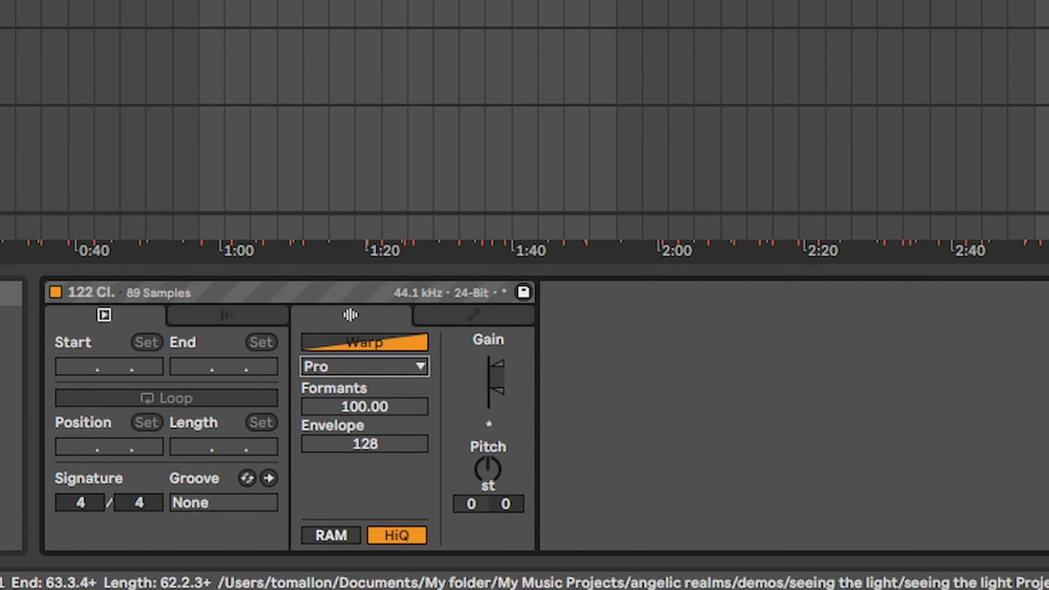